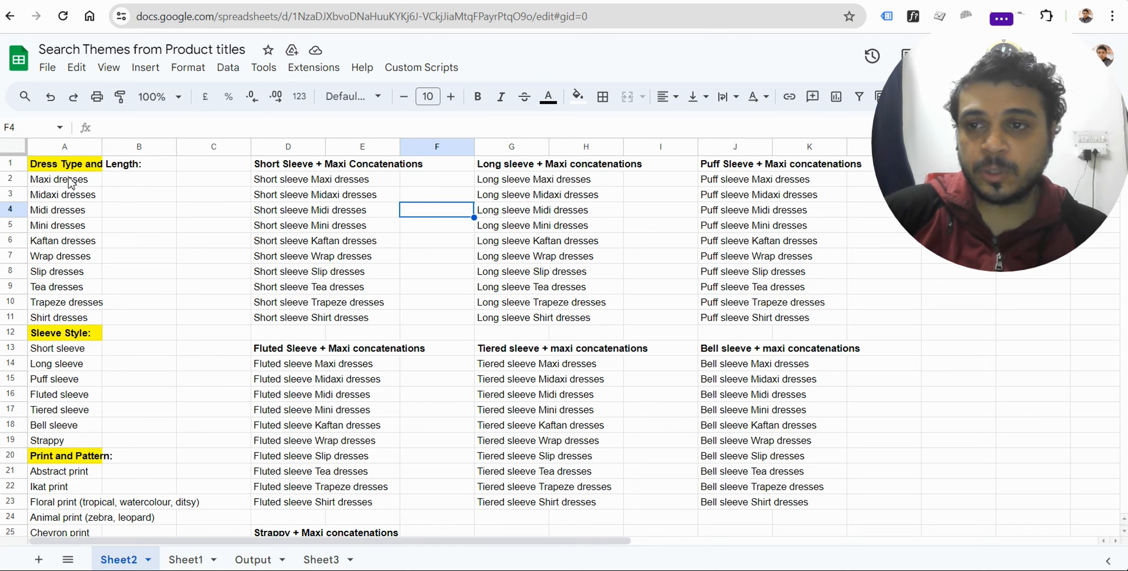
# Review the product theme lists in column A of Sheet2, from dress type and length through theme and occasion.
pyautogui.moveTo(68, 165); pyautogui.dragTo(80, 318)
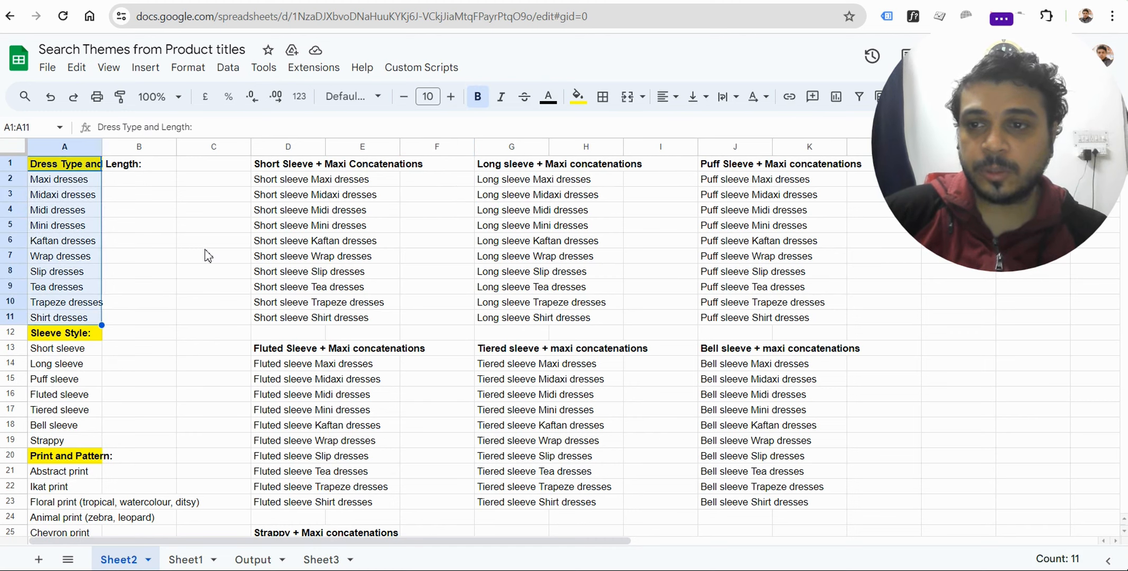
pyautogui.click(205, 244)
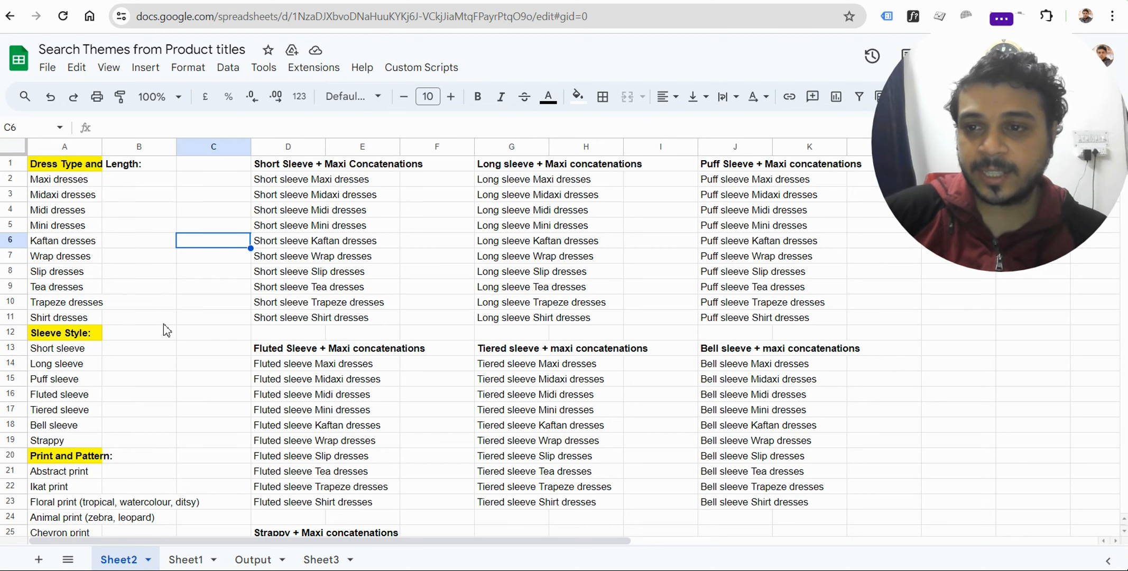
pyautogui.scroll(-2, 156, 333)
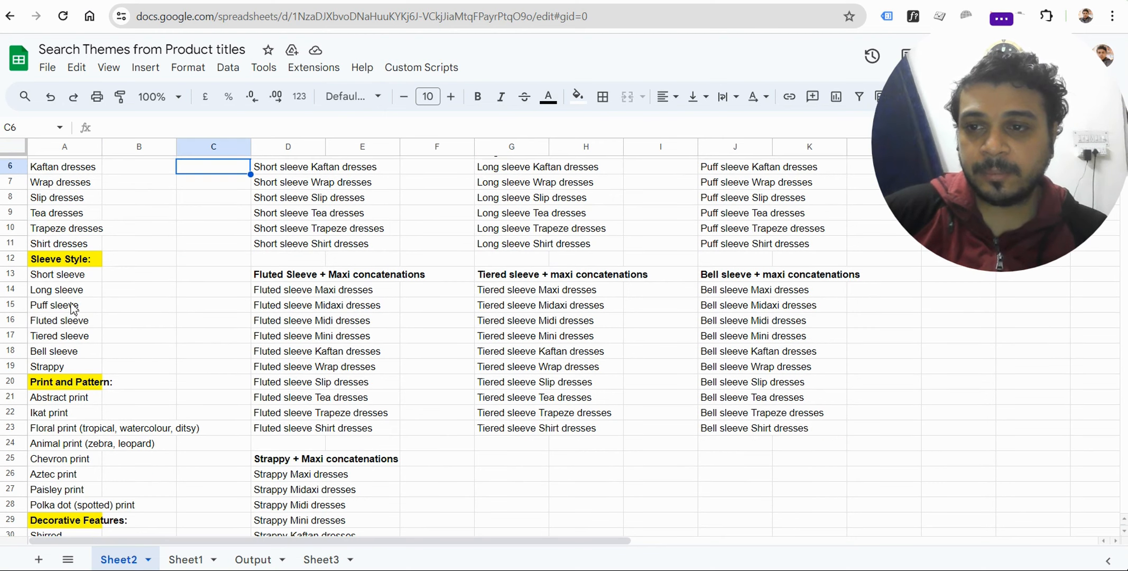
pyautogui.scroll(-2, 195, 320)
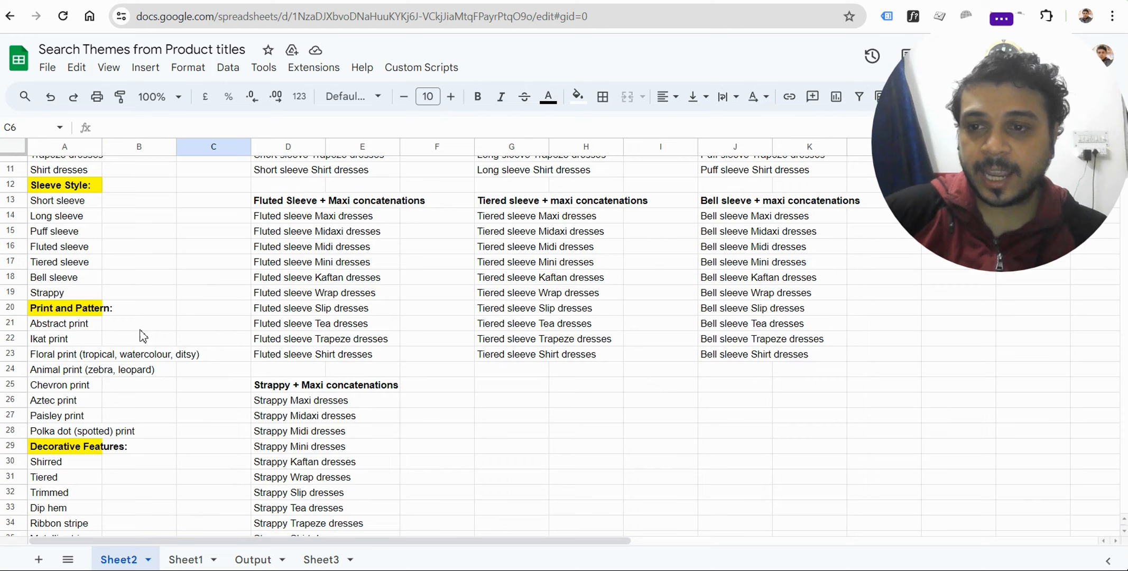
pyautogui.scroll(-5, 107, 420)
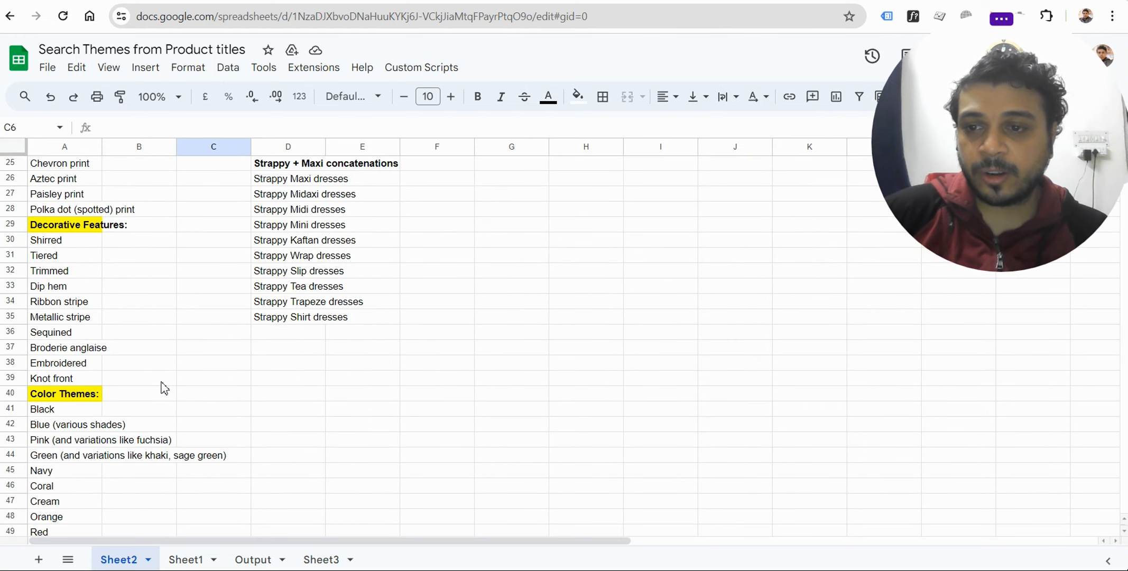
pyautogui.scroll(-3, 165, 388)
pyautogui.scroll(-2, 183, 389)
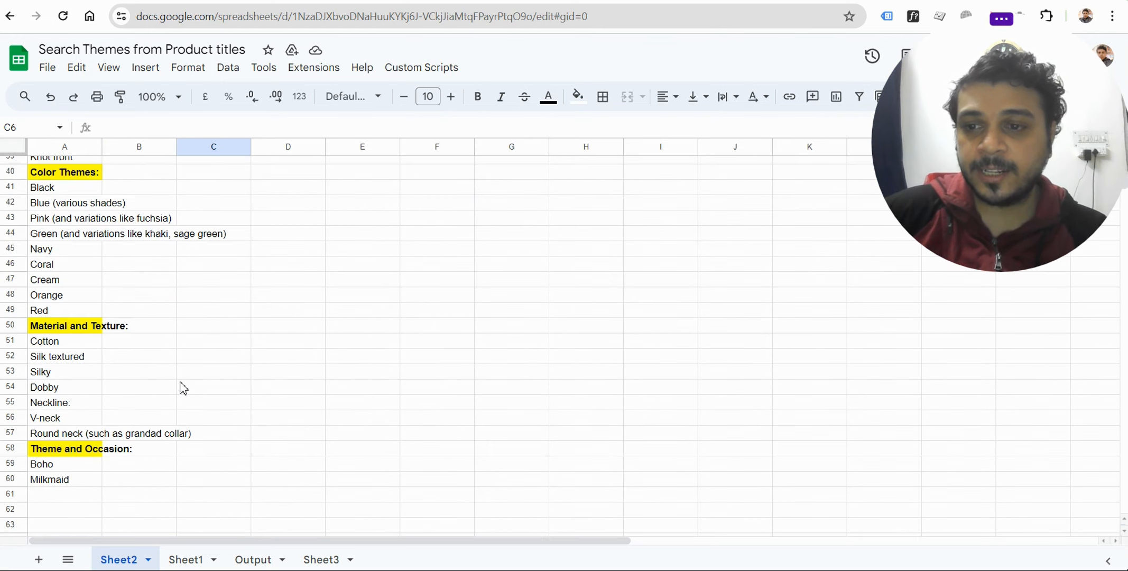
pyautogui.scroll(13, 182, 388)
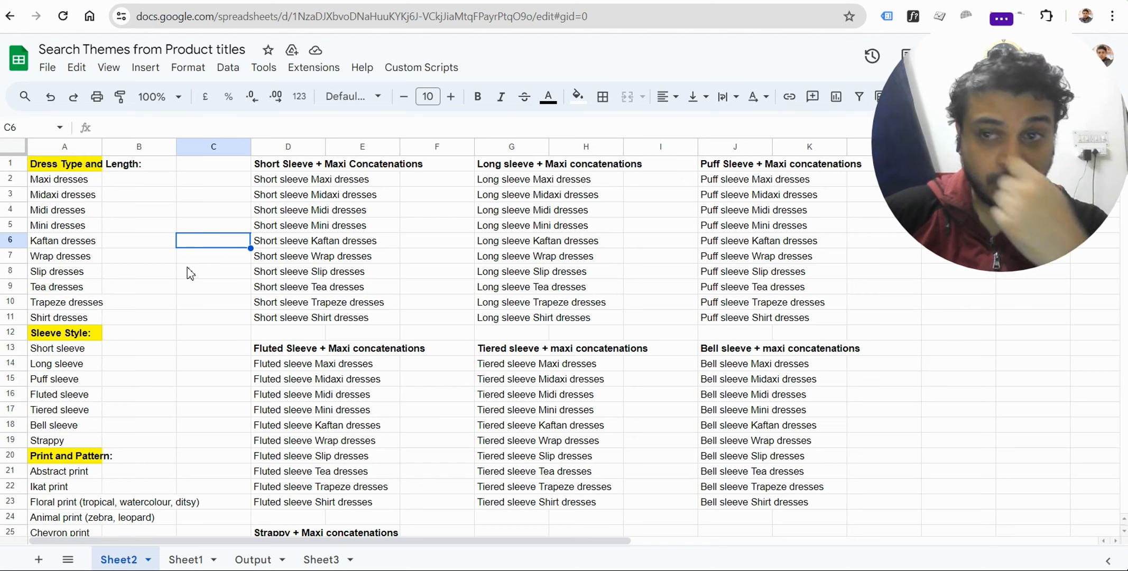
# Examine the concatenation formula in D2 of Sheet2 and the sleeve-style and dress-type cells it draws from.
pyautogui.click(318, 186)
pyautogui.click(205, 196)
pyautogui.click(312, 185)
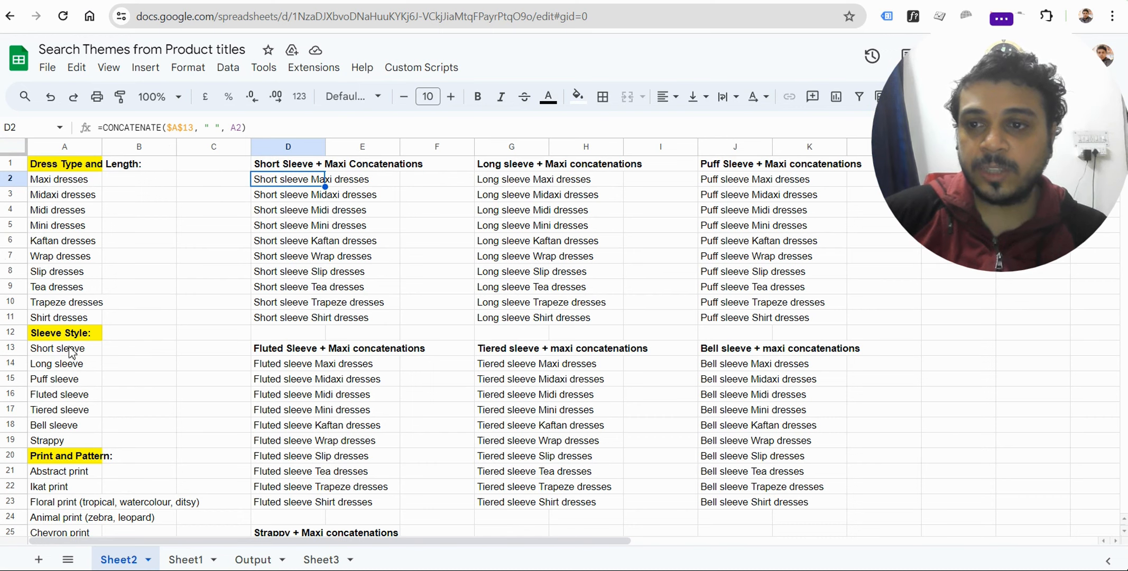
pyautogui.click(50, 352)
pyautogui.click(68, 366)
pyautogui.click(66, 402)
pyautogui.click(70, 426)
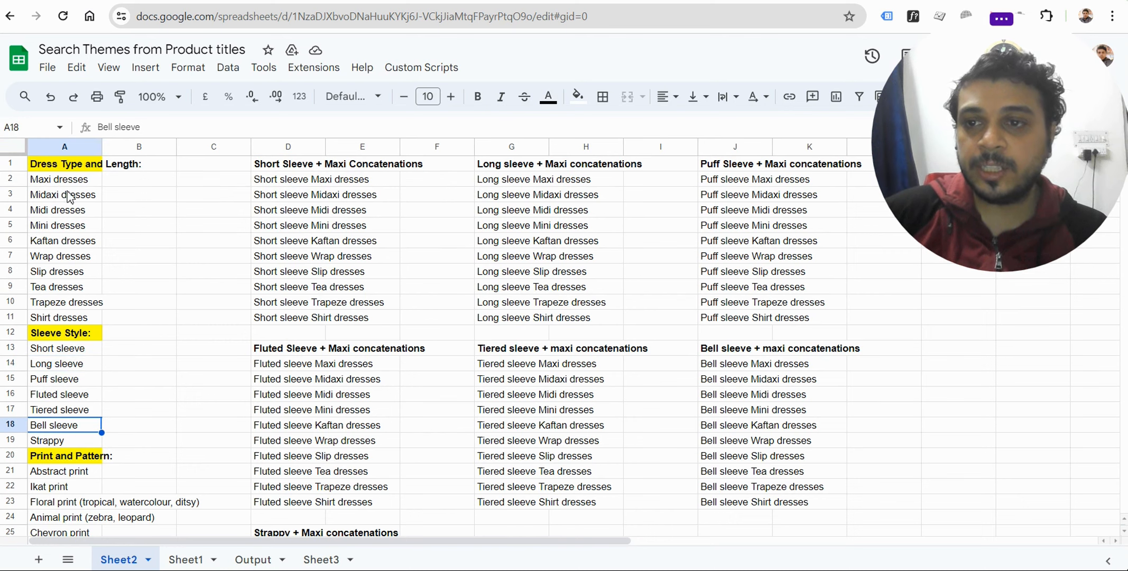
pyautogui.moveTo(68, 184); pyautogui.dragTo(78, 320)
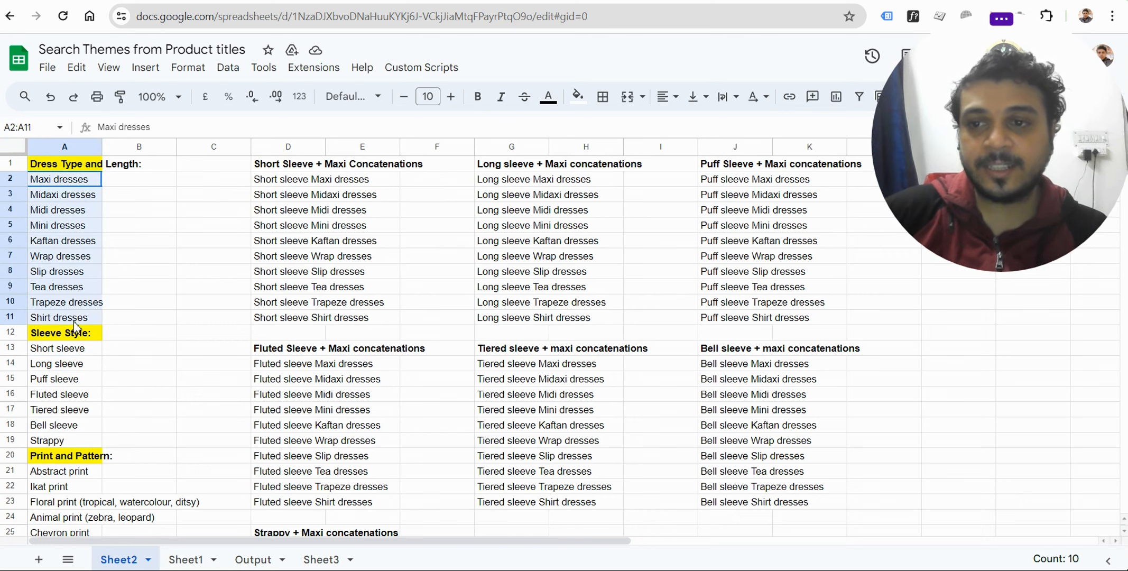
pyautogui.click(167, 277)
pyautogui.moveTo(62, 184); pyautogui.dragTo(242, 397)
pyautogui.scroll(12, 242, 399)
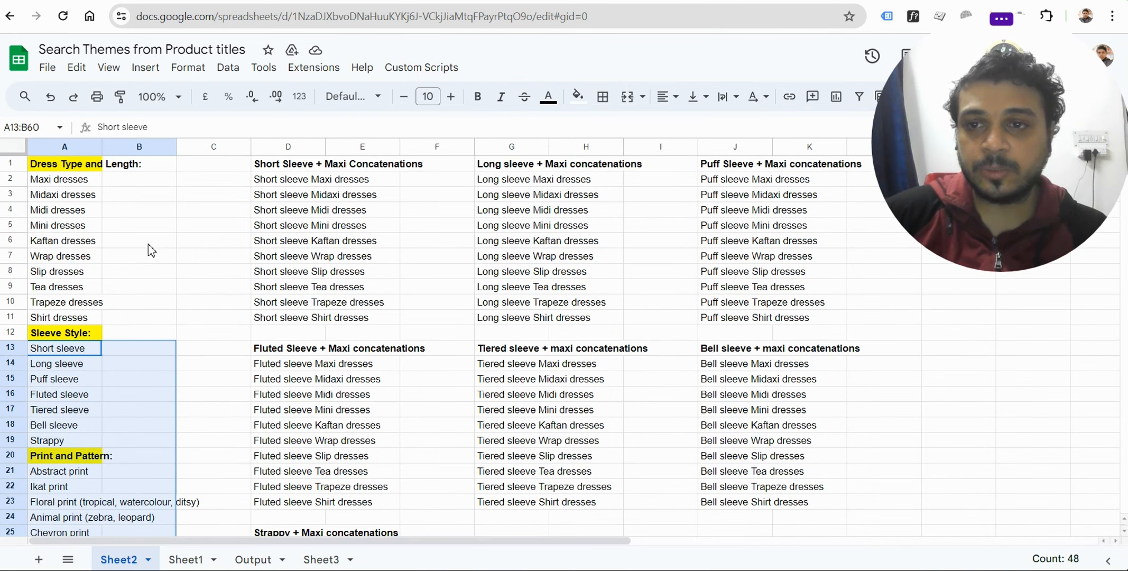
pyautogui.click(185, 227)
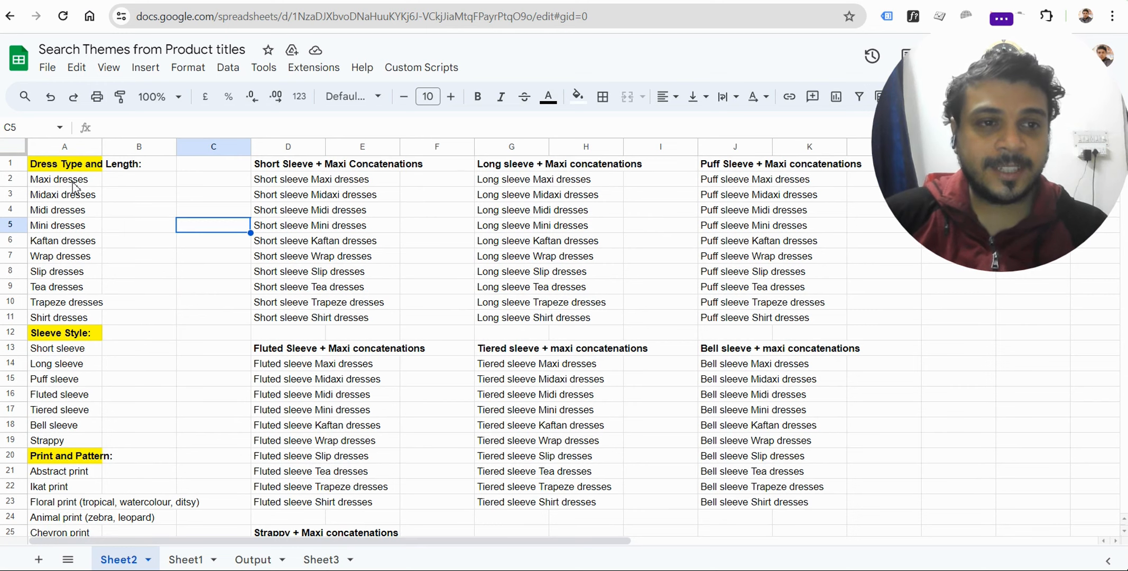
# Compare the dress types in A2:A11 and the Short sleeve entry with the short-sleeve combinations in column D.
pyautogui.moveTo(52, 179); pyautogui.dragTo(58, 332)
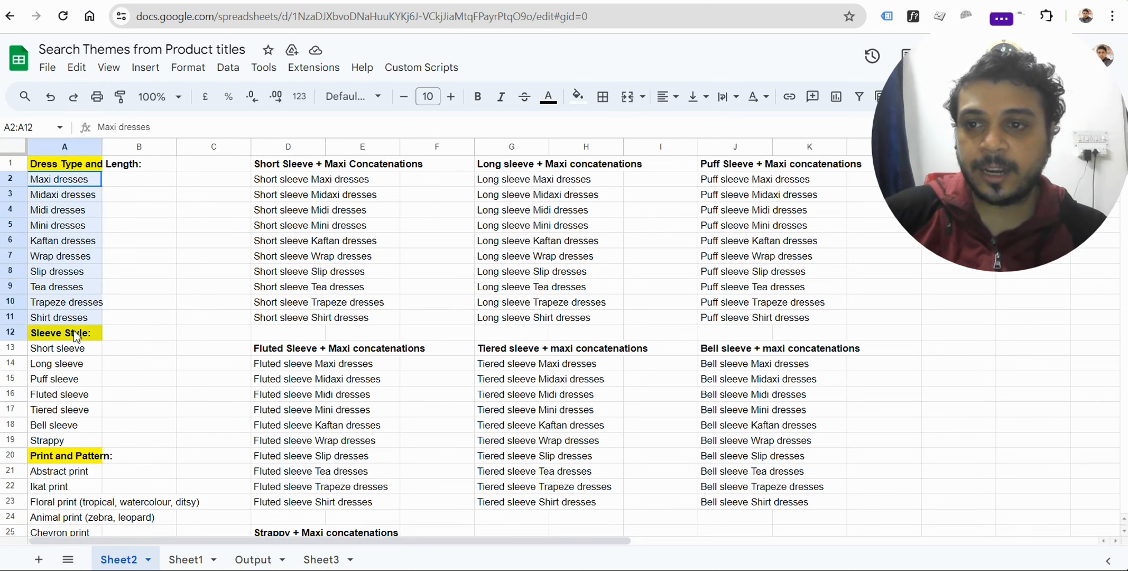
pyautogui.click(137, 271)
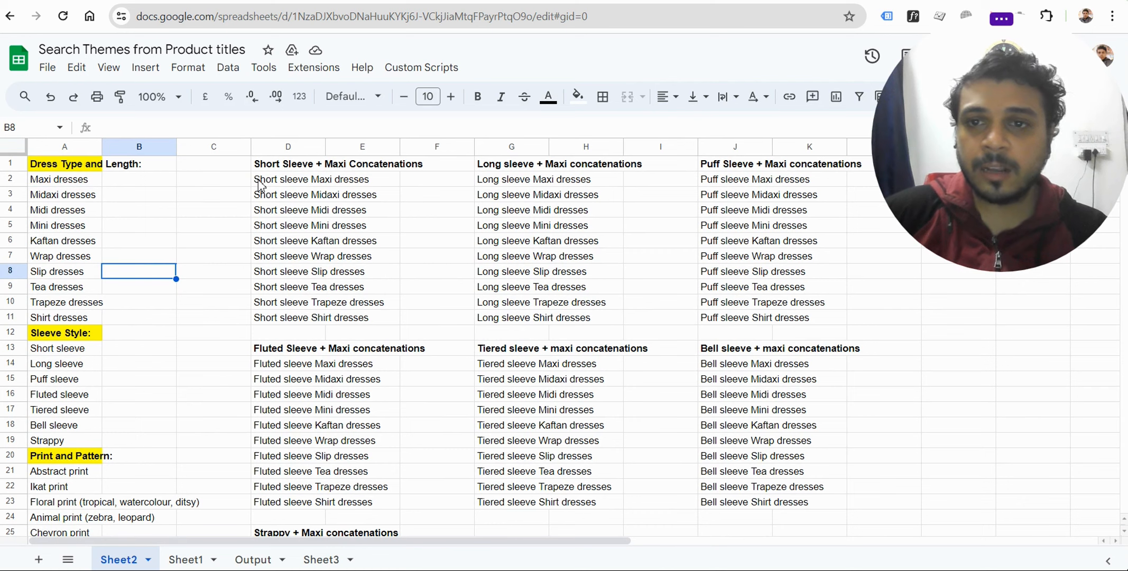
pyautogui.click(44, 349)
pyautogui.click(61, 185)
pyautogui.moveTo(61, 184); pyautogui.dragTo(60, 317)
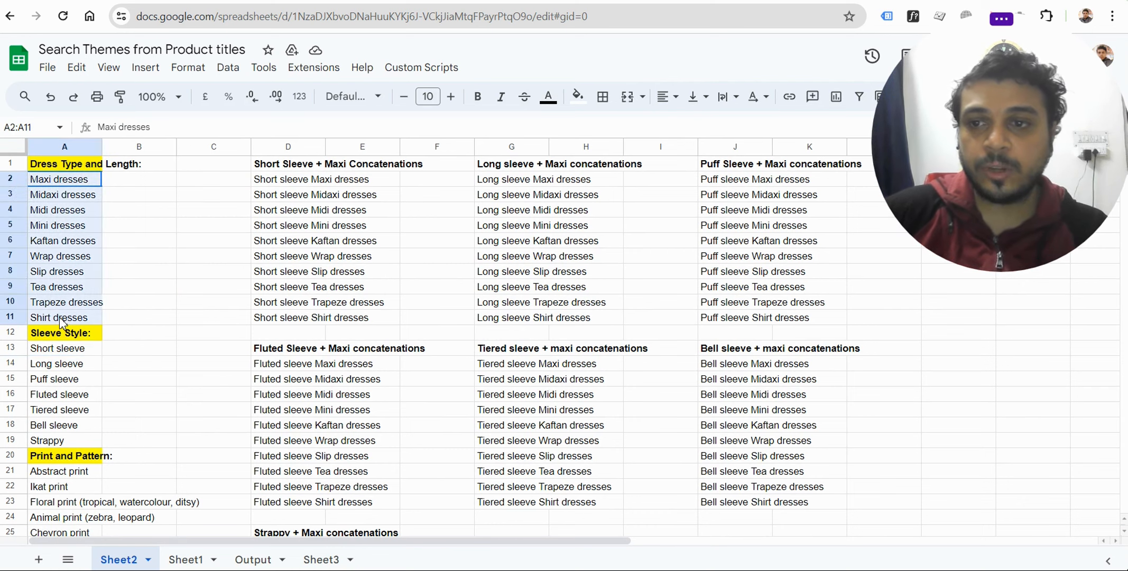
pyautogui.click(285, 209)
pyautogui.moveTo(61, 183); pyautogui.dragTo(59, 317)
pyautogui.click(270, 182)
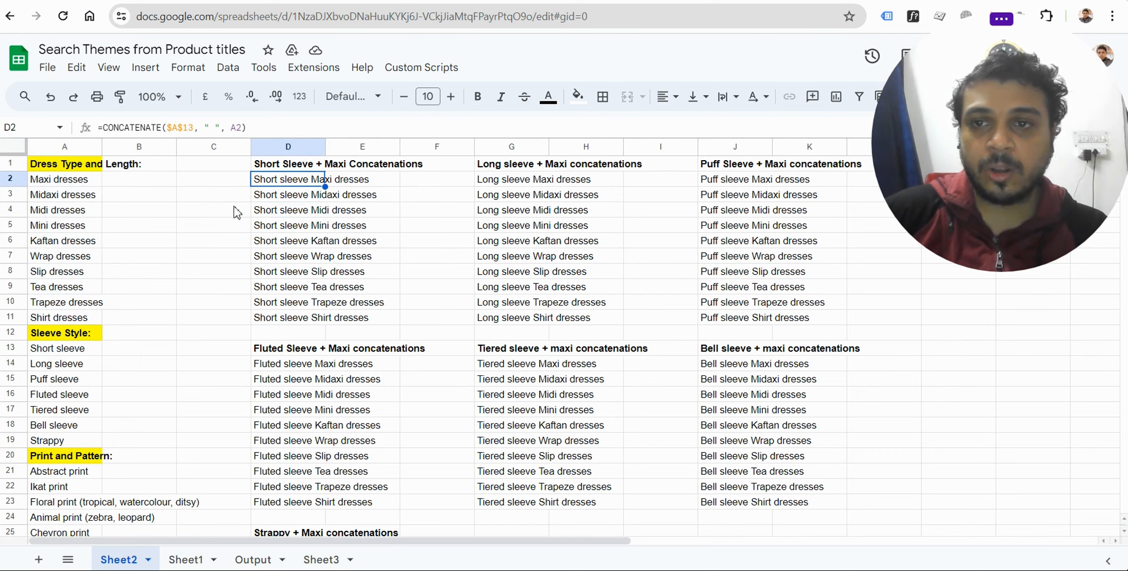
# Inspect the sleeve style and print headings in column A and the long-sleeve concatenation formula in G6.
pyautogui.click(63, 183)
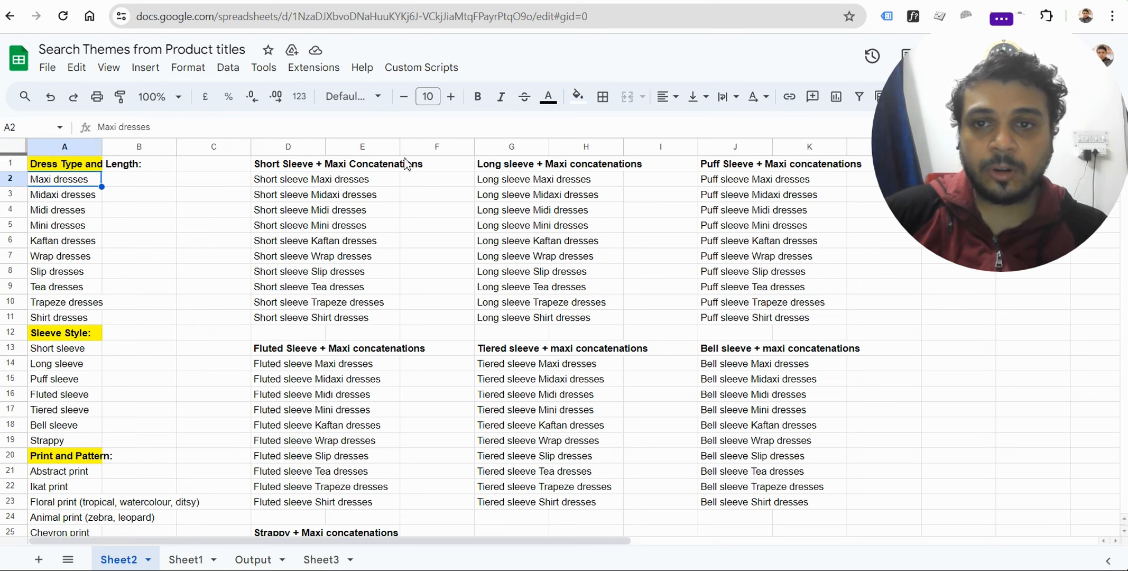
pyautogui.click(291, 166)
pyautogui.click(74, 353)
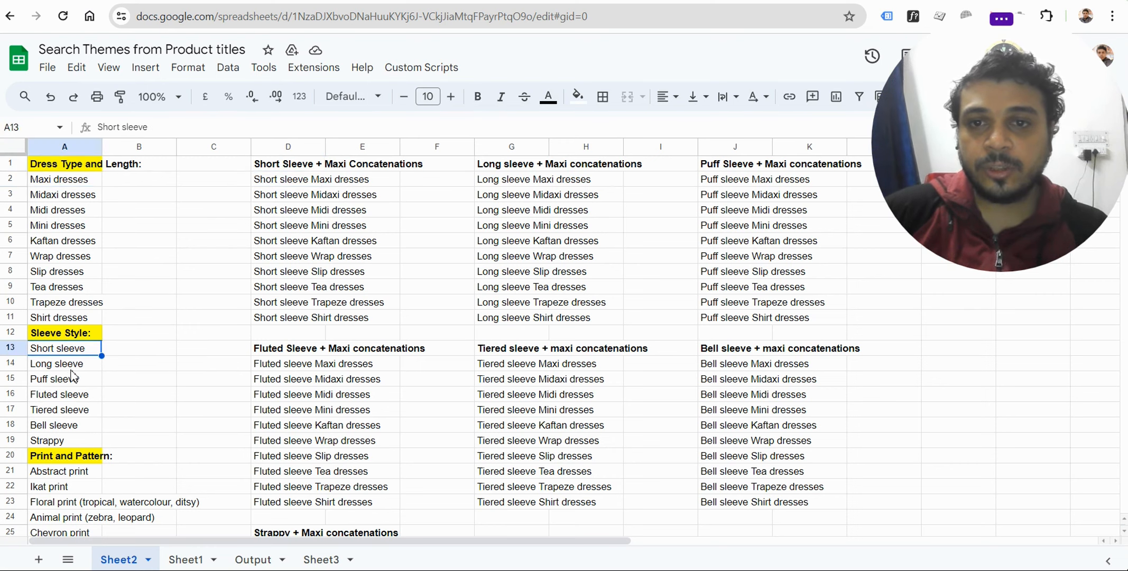
pyautogui.click(70, 370)
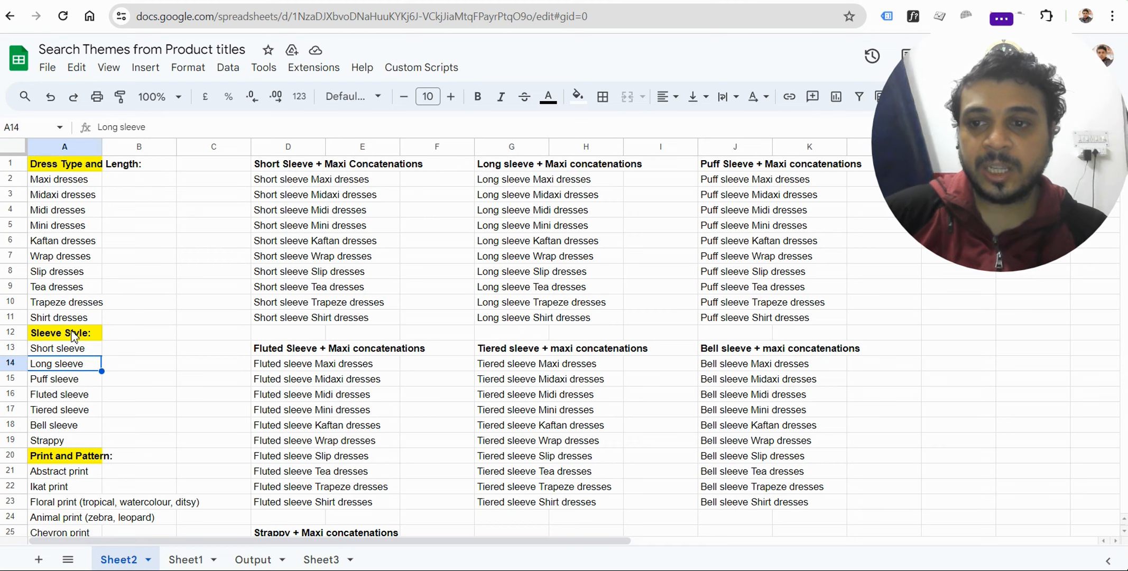
pyautogui.click(73, 336)
pyautogui.click(79, 460)
pyautogui.click(485, 242)
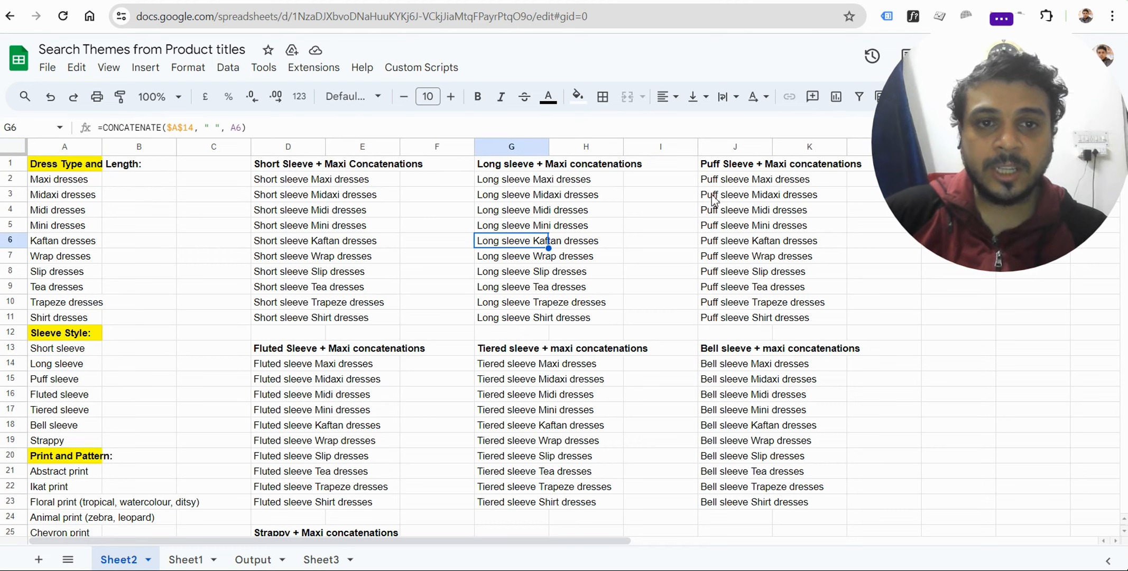
pyautogui.scroll(-3, 584, 465)
pyautogui.scroll(3, 584, 465)
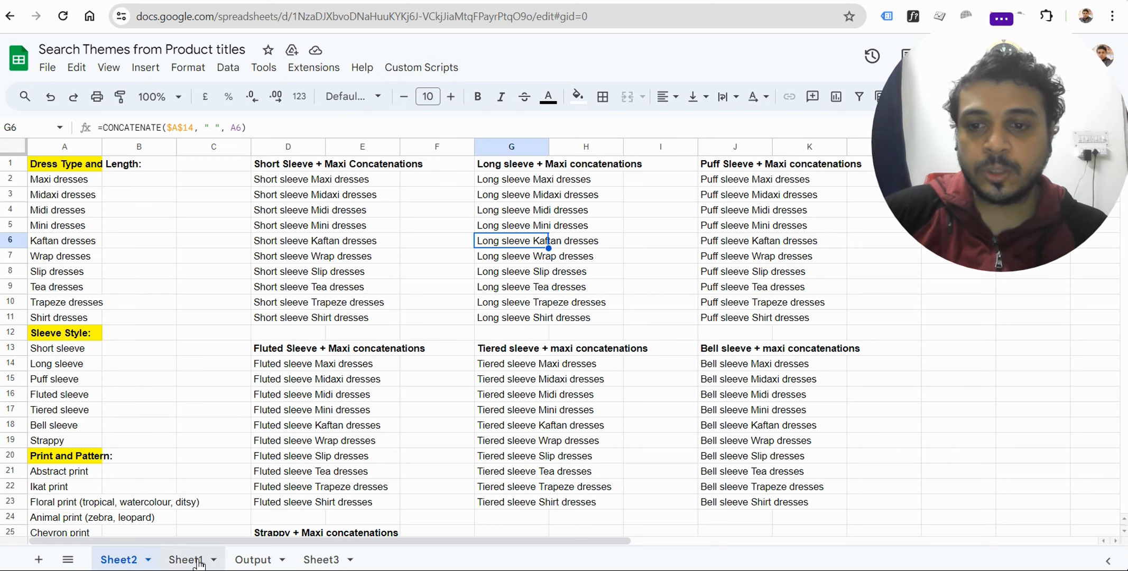
# Examine the column layout in Sheet1, with dress types in column A and the modifier themes in columns B to G.
pyautogui.moveTo(72, 167); pyautogui.dragTo(78, 329)
pyautogui.click(146, 327)
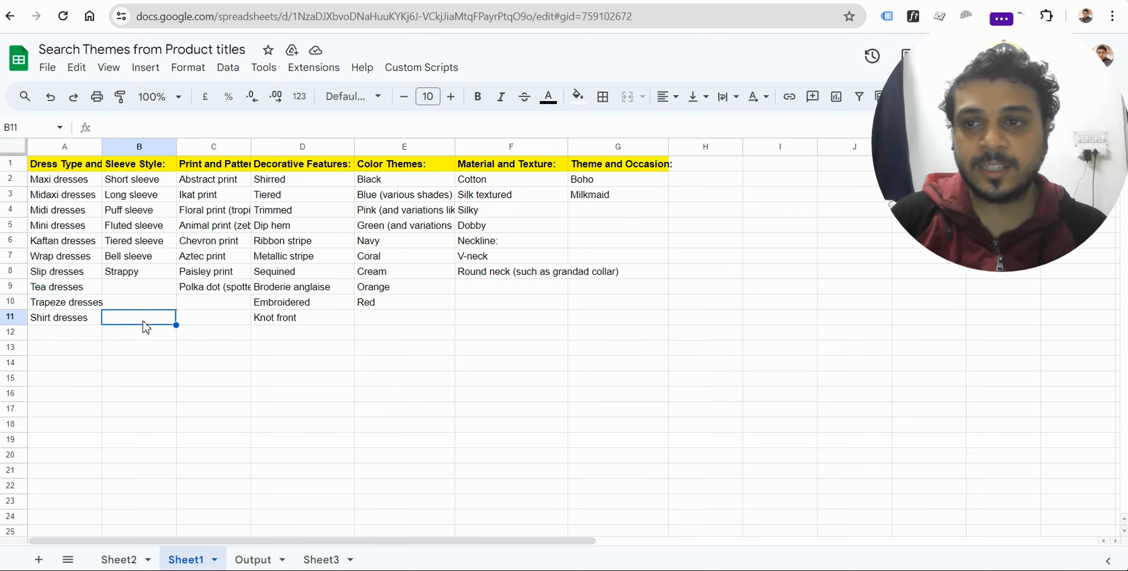
pyautogui.moveTo(149, 167); pyautogui.dragTo(663, 323)
pyautogui.click(795, 299)
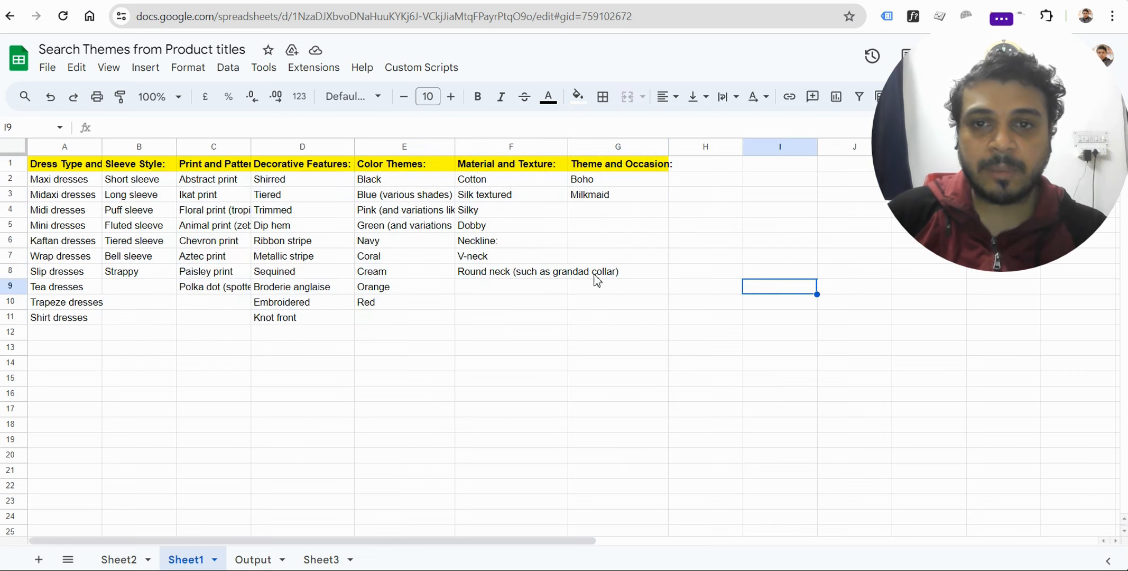
pyautogui.click(135, 168)
pyautogui.moveTo(346, 211); pyautogui.dragTo(682, 317)
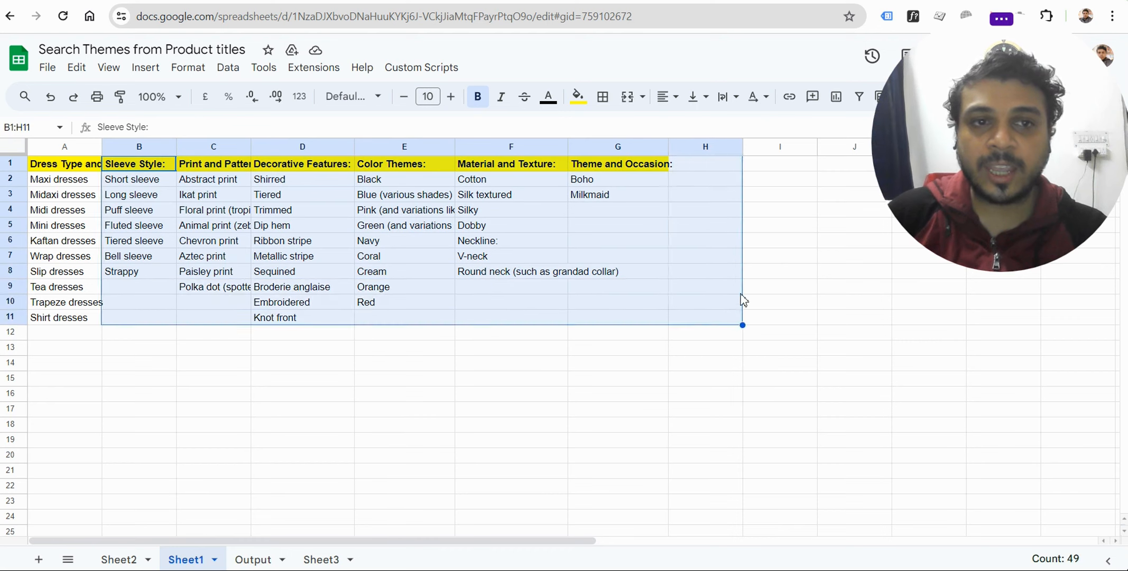
pyautogui.click(741, 294)
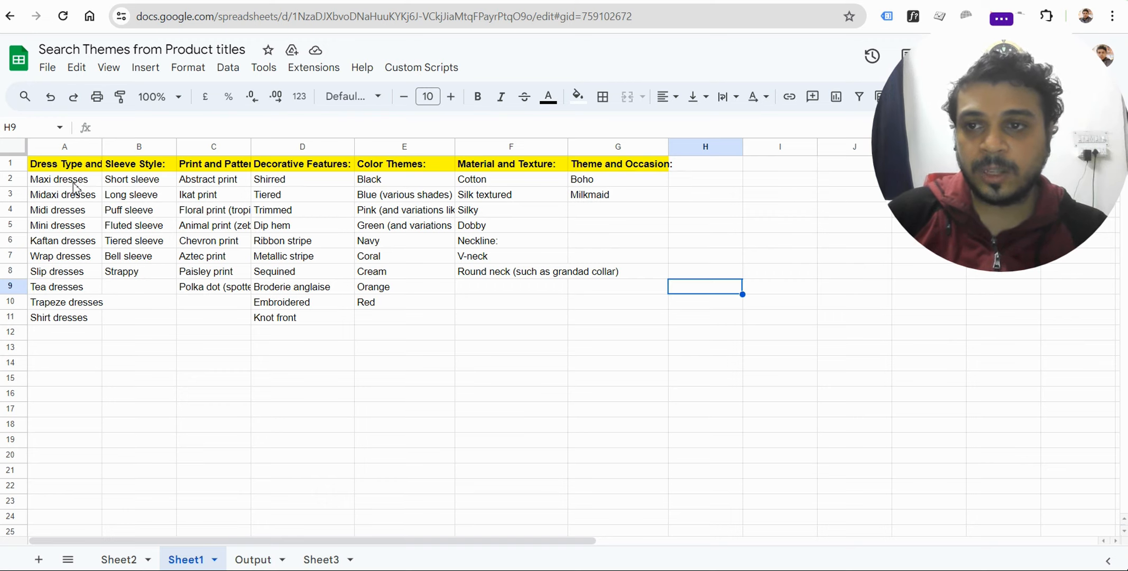
pyautogui.moveTo(74, 188); pyautogui.dragTo(76, 329)
pyautogui.moveTo(129, 179); pyautogui.dragTo(677, 335)
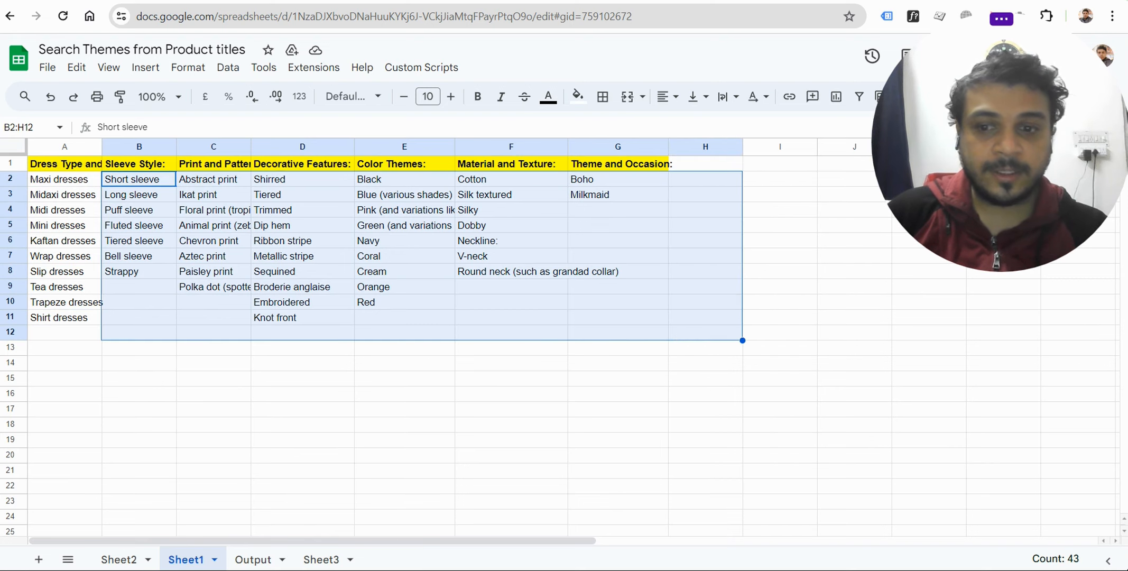
# Review the generated keyword combinations in the Output sheet.
pyautogui.click(253, 559)
pyautogui.scroll(-3, 604, 333)
pyautogui.scroll(-8, 601, 398)
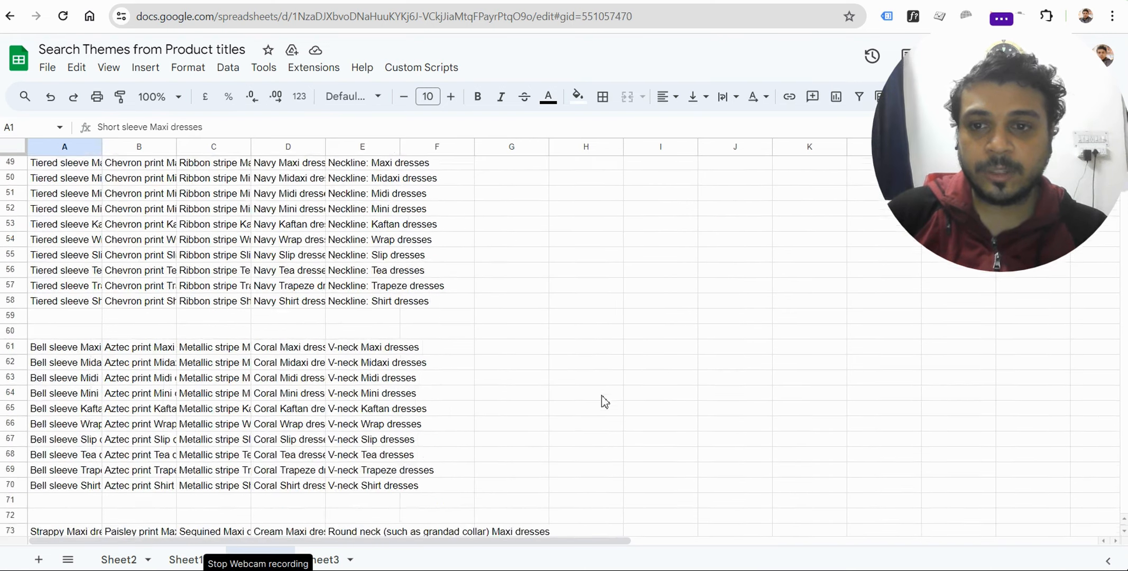
pyautogui.scroll(12, 476, 381)
pyautogui.moveTo(81, 170); pyautogui.dragTo(606, 450)
pyautogui.click(607, 444)
pyautogui.scroll(9, 607, 443)
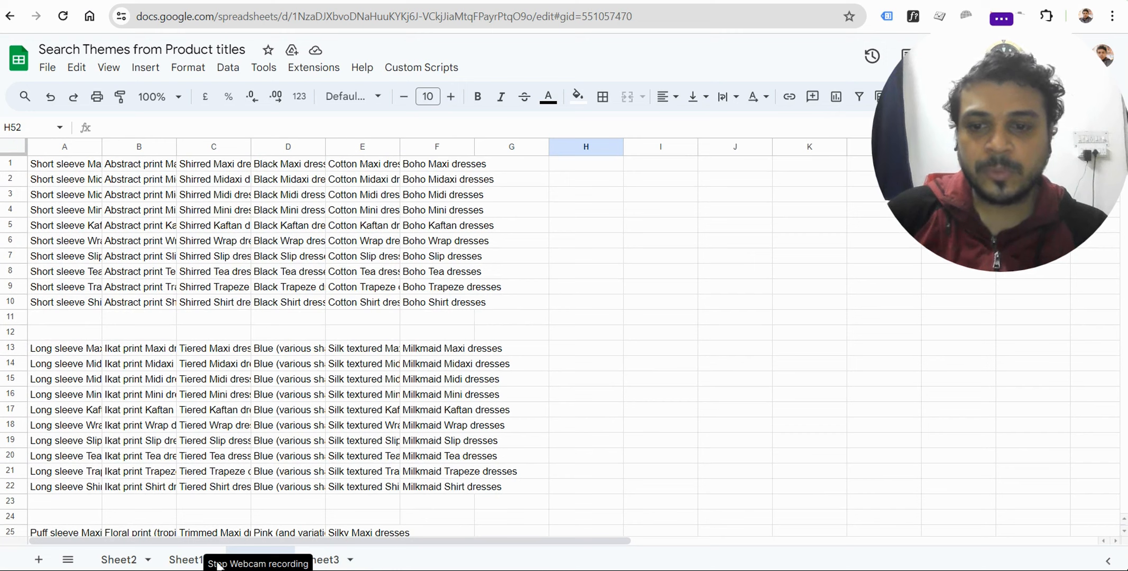
# Check the theme columns in Sheet1 and the keywords with their numeric values in Sheet3.
pyautogui.click(190, 564)
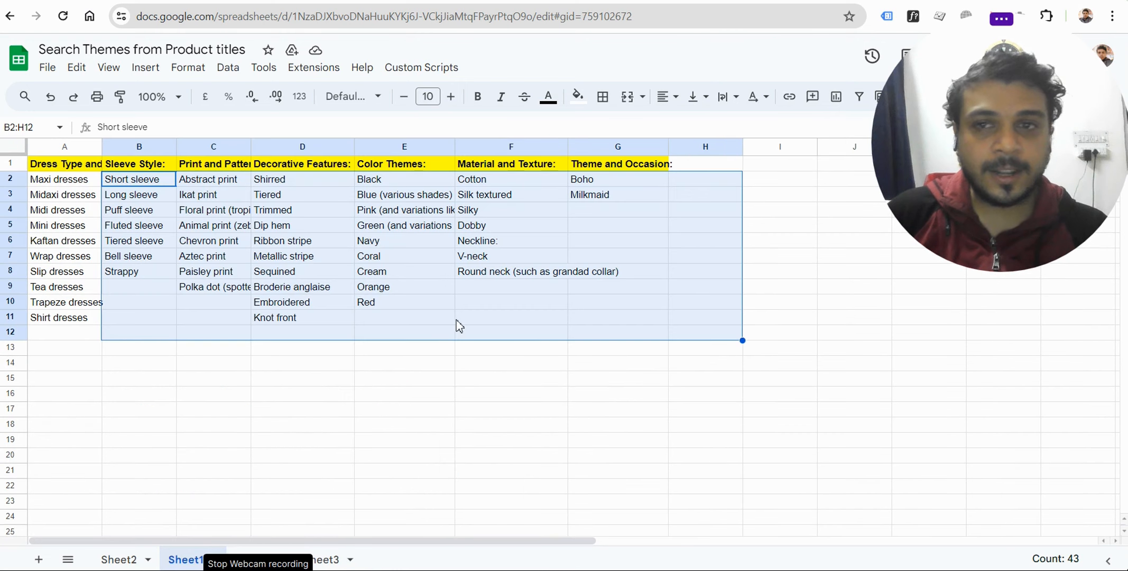
pyautogui.click(378, 411)
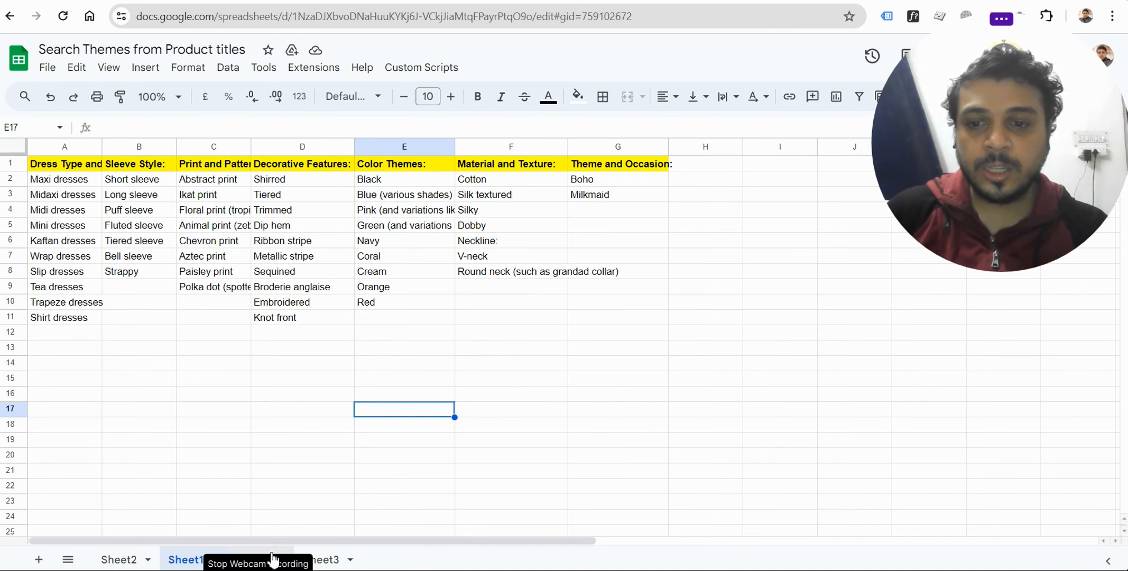
pyautogui.click(383, 490)
pyautogui.click(334, 560)
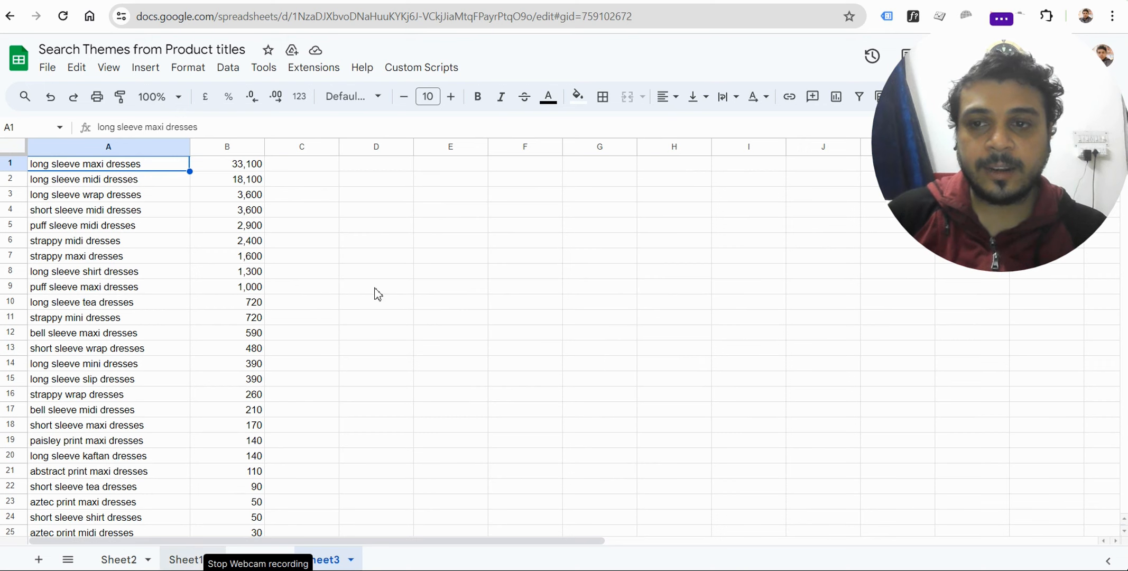
pyautogui.click(185, 558)
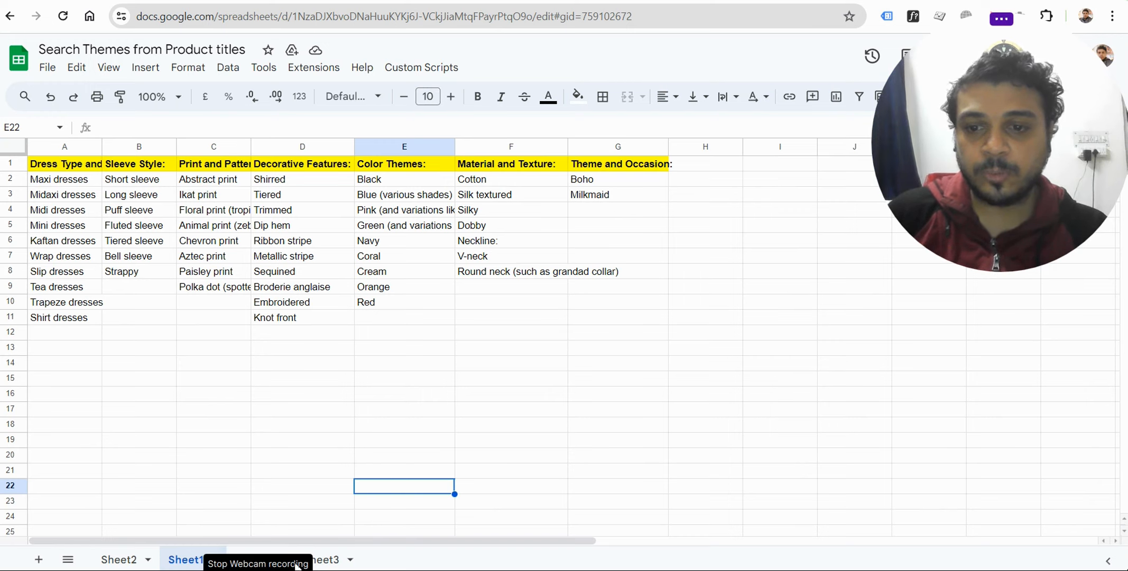
# Delete the Output sheet from the spreadsheet.
pyautogui.click(259, 560)
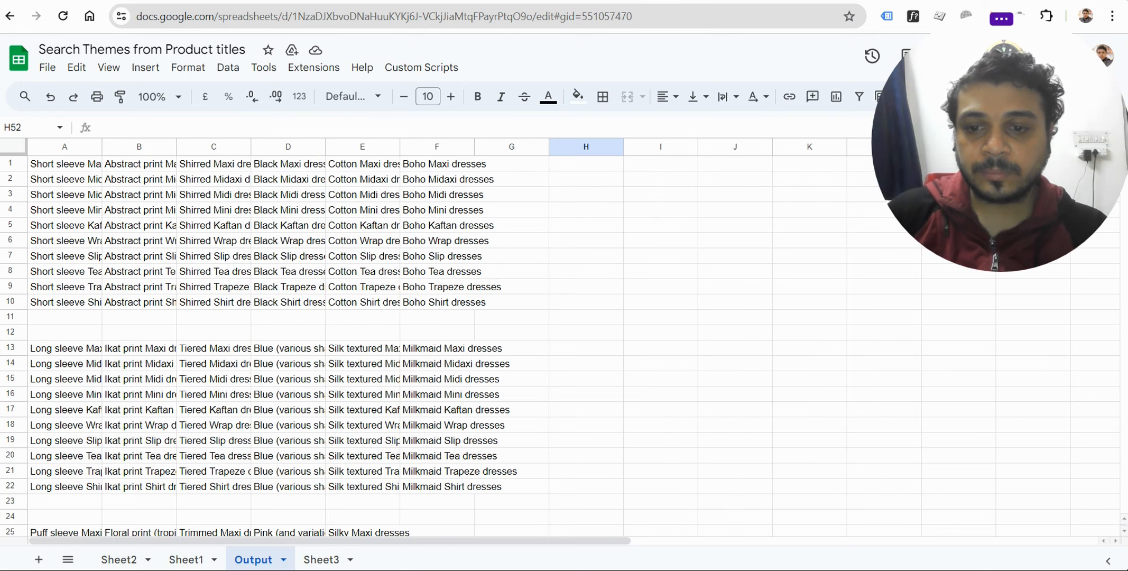
pyautogui.rightClick(269, 563)
pyautogui.click(252, 302)
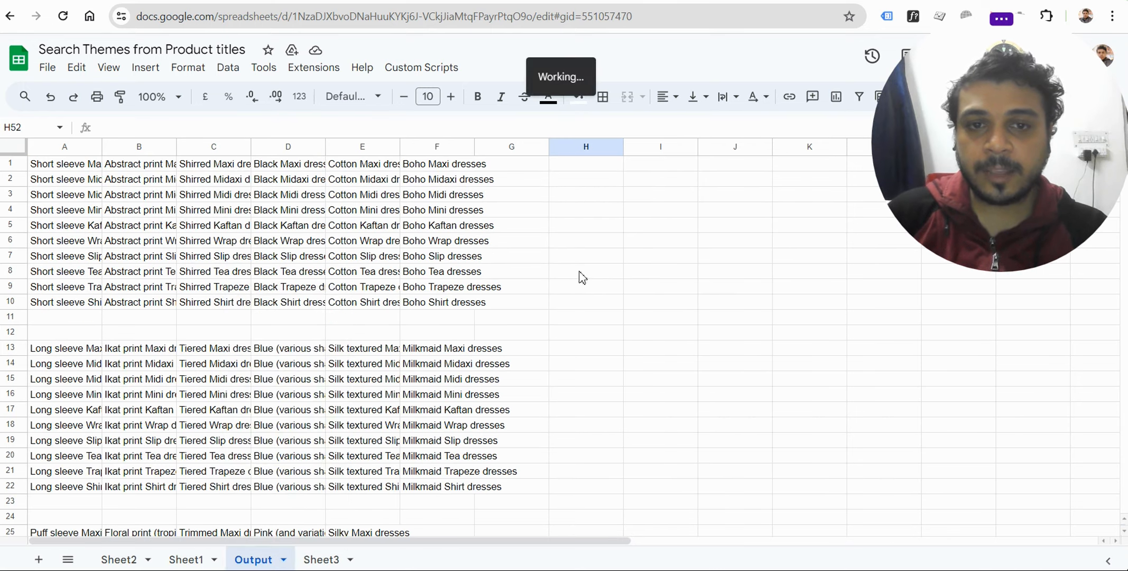
pyautogui.click(725, 344)
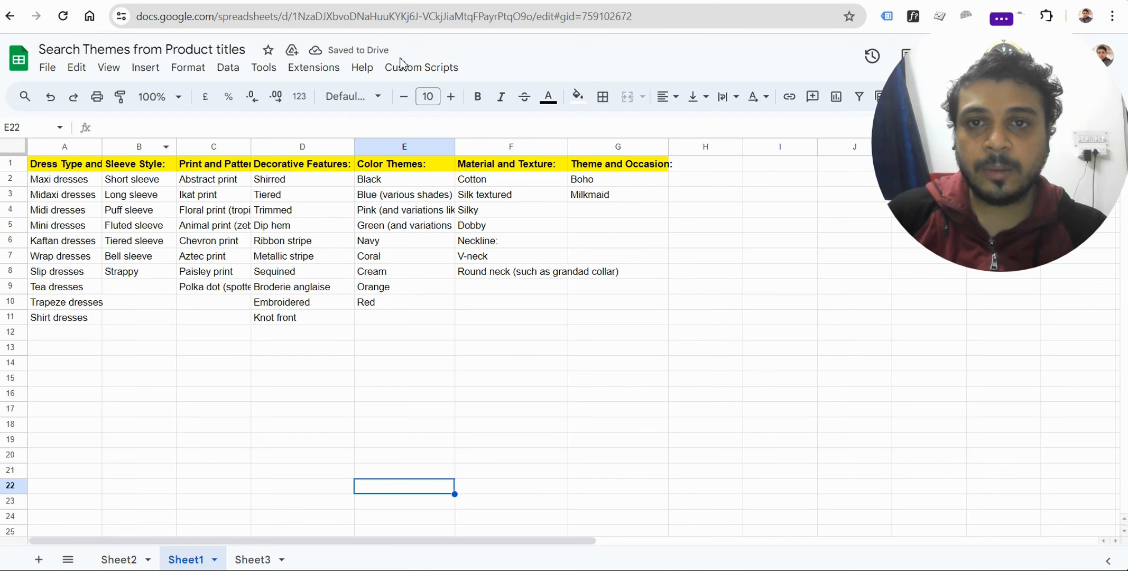
# Start the Concatenate Values custom script and authorize Product theme concatenator with the existing Google account, proceeding despite its unverified status.
pyautogui.click(435, 69)
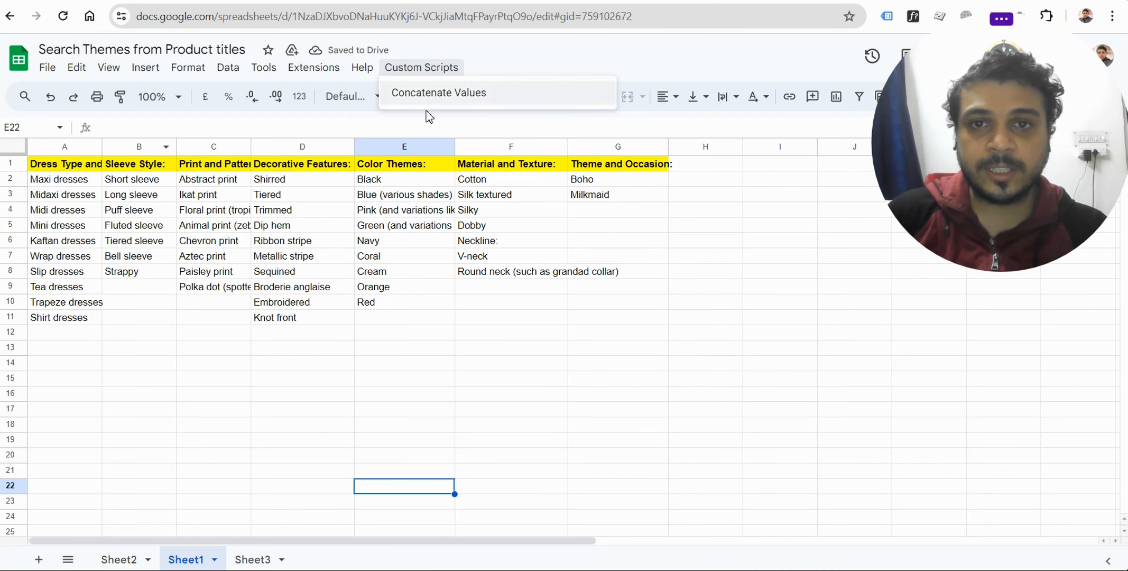
pyautogui.click(458, 95)
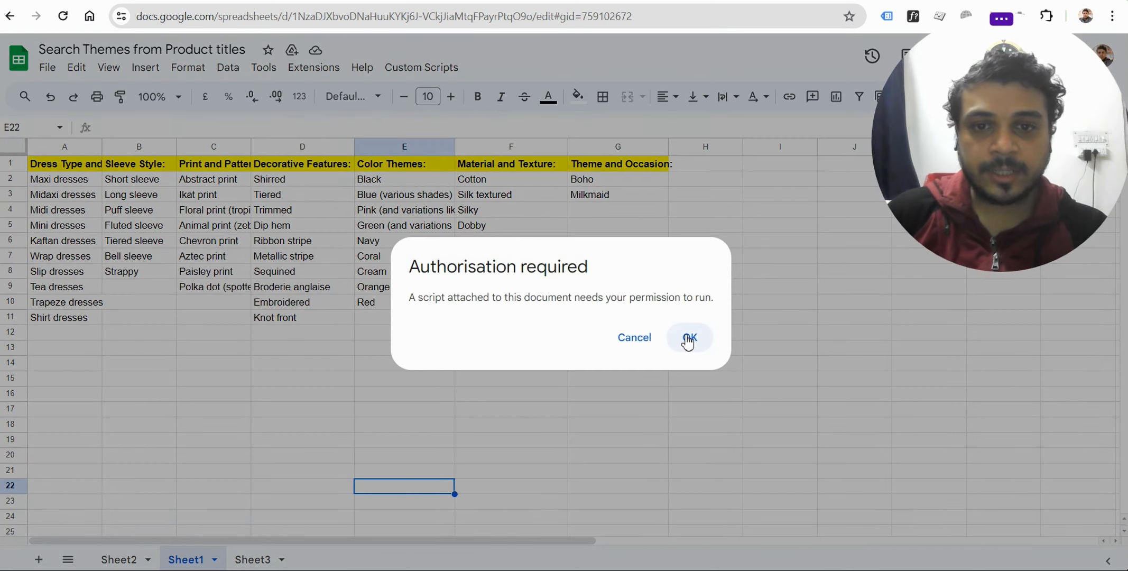
pyautogui.click(686, 338)
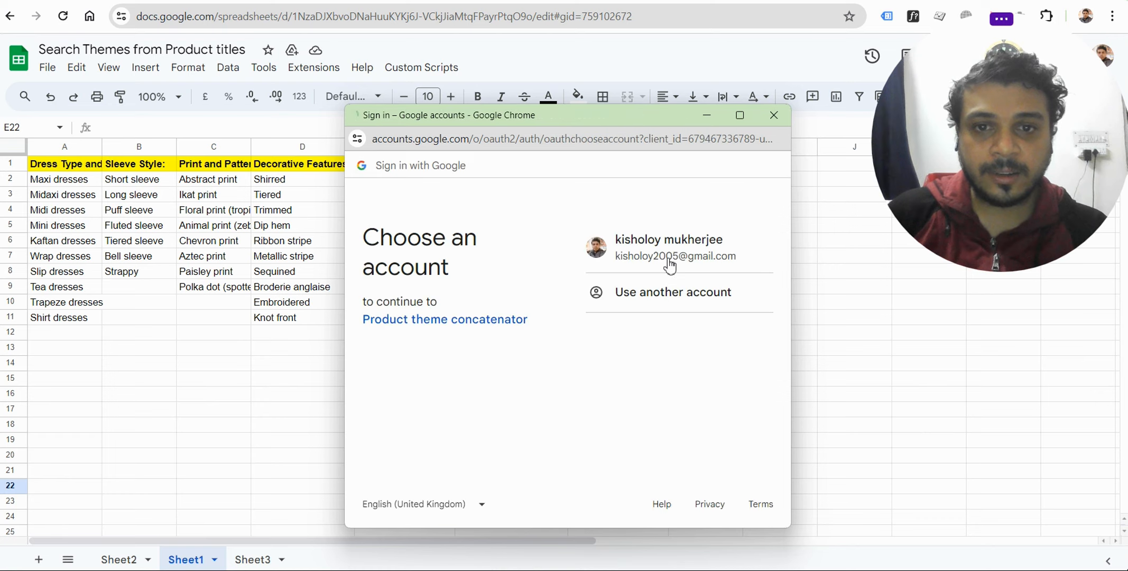
pyautogui.click(665, 250)
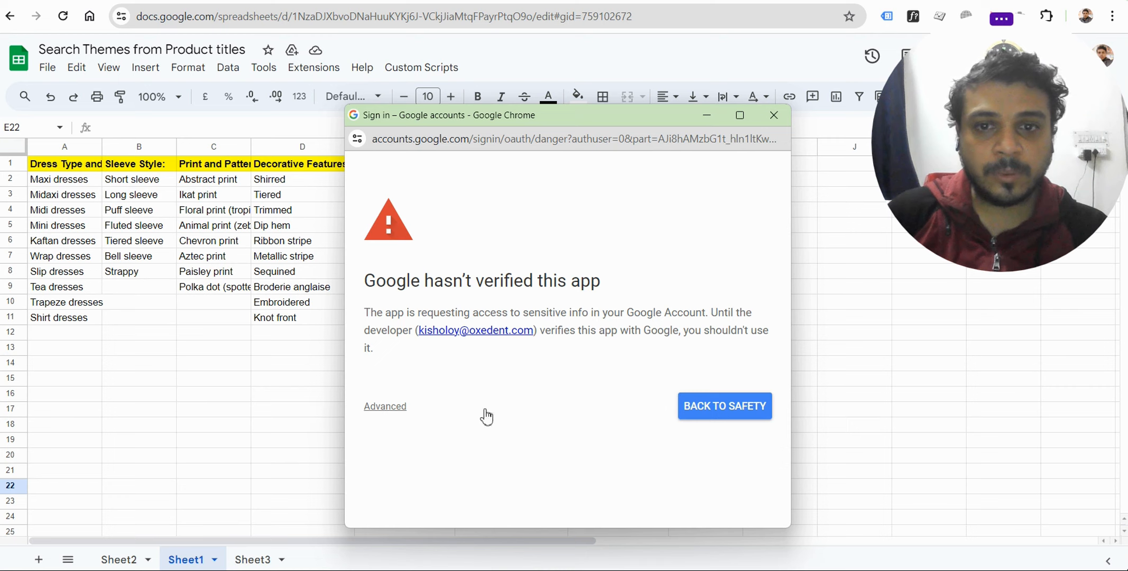
pyautogui.click(394, 405)
pyautogui.scroll(-2, 436, 401)
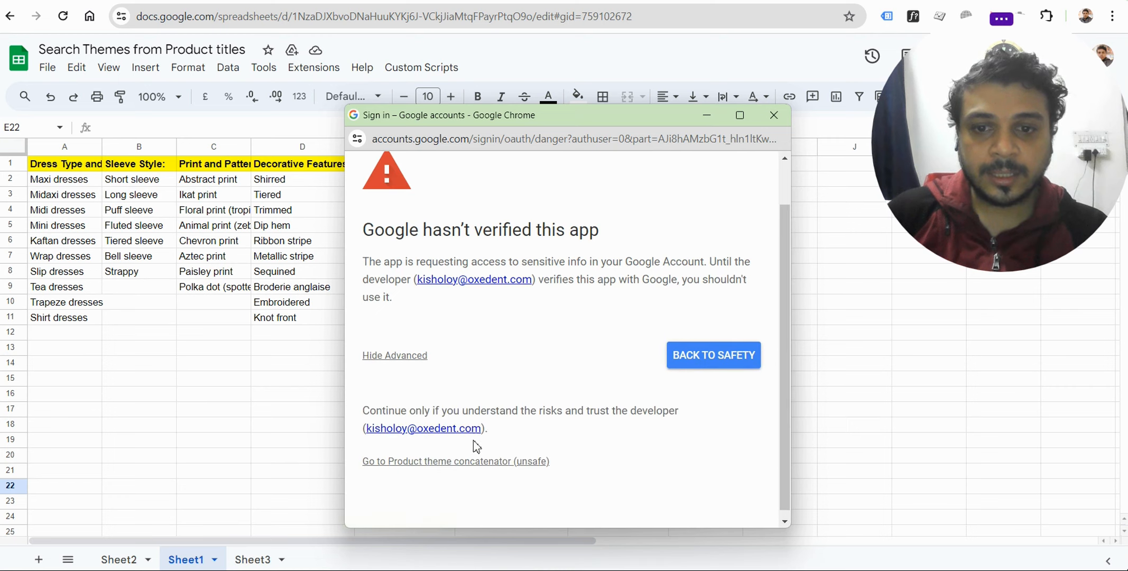
pyautogui.click(407, 455)
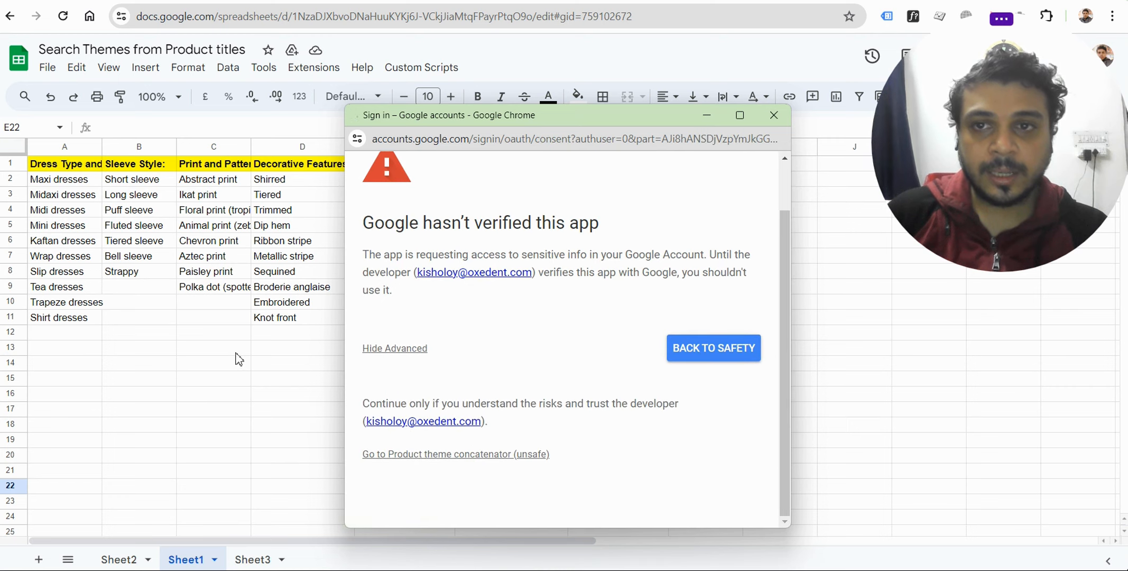
pyautogui.scroll(-3, 680, 443)
pyautogui.click(679, 440)
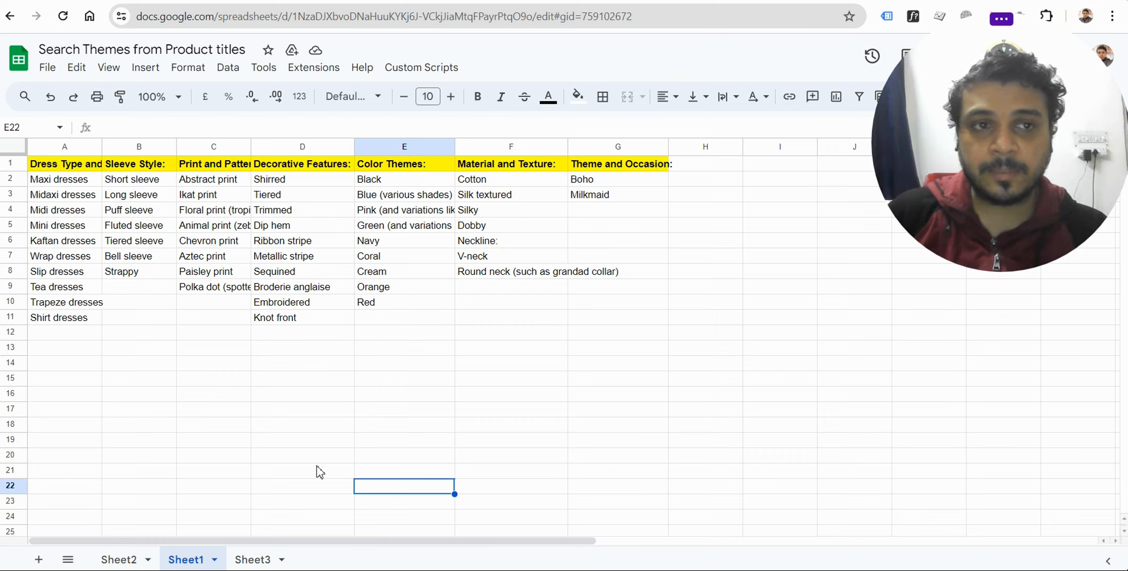
# Run the Concatenate Values custom script on Sheet1 to generate the keyword combinations in an Output sheet.
pyautogui.click(421, 67)
pyautogui.click(439, 89)
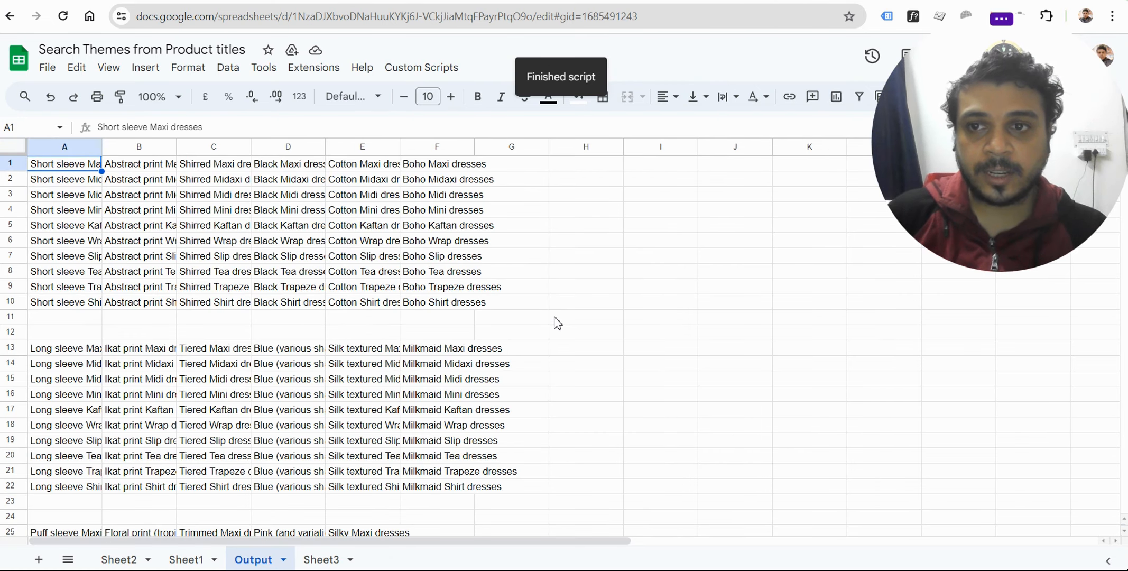
pyautogui.click(628, 303)
# Review the generated keyword combinations across the columns and down the rows of the Output sheet.
pyautogui.moveTo(64, 147); pyautogui.dragTo(511, 147)
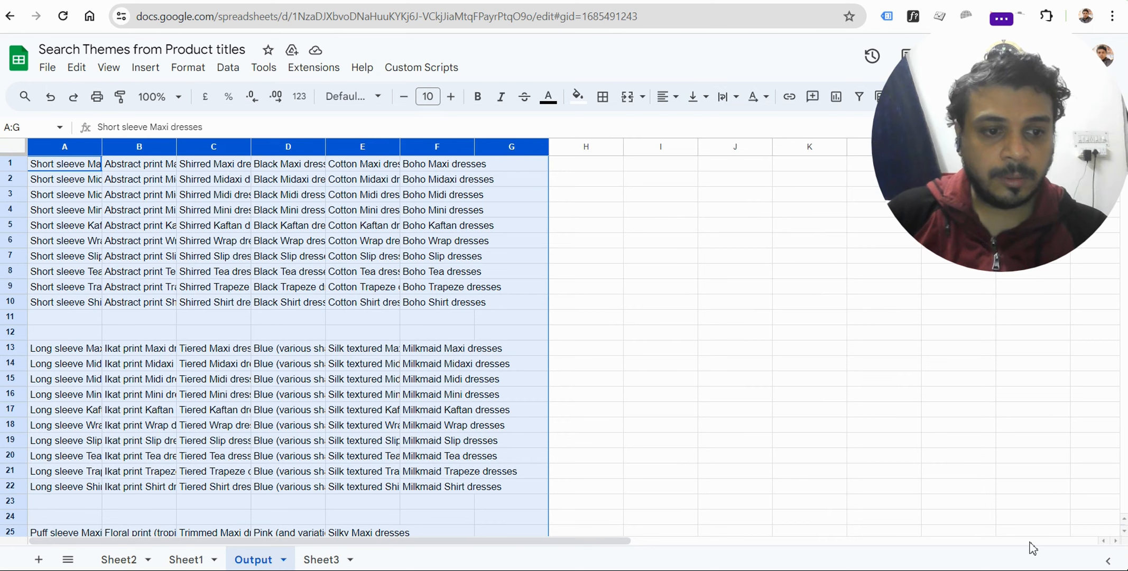
pyautogui.click(709, 365)
pyautogui.moveTo(54, 149); pyautogui.dragTo(568, 150)
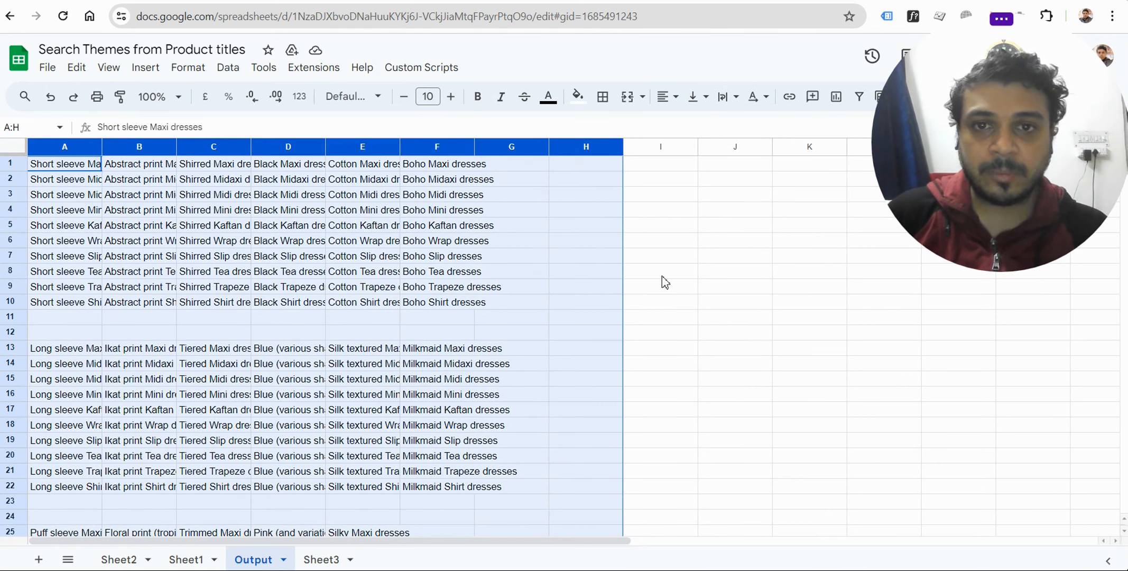
pyautogui.scroll(-5, 501, 395)
pyautogui.click(469, 418)
pyautogui.scroll(5, 300, 375)
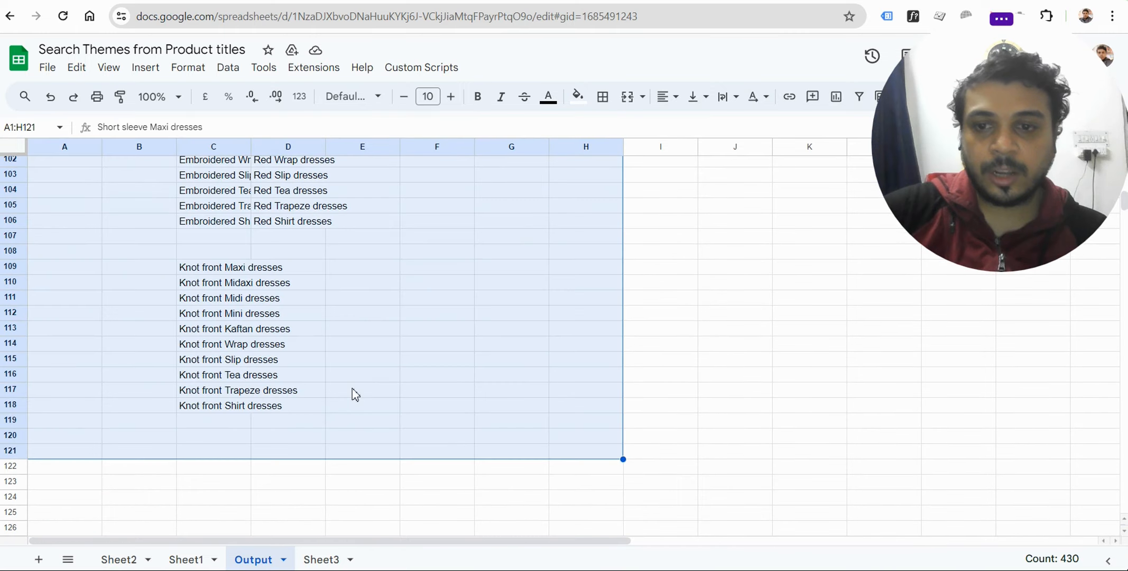
pyautogui.click(352, 389)
pyautogui.scroll(20, 387, 330)
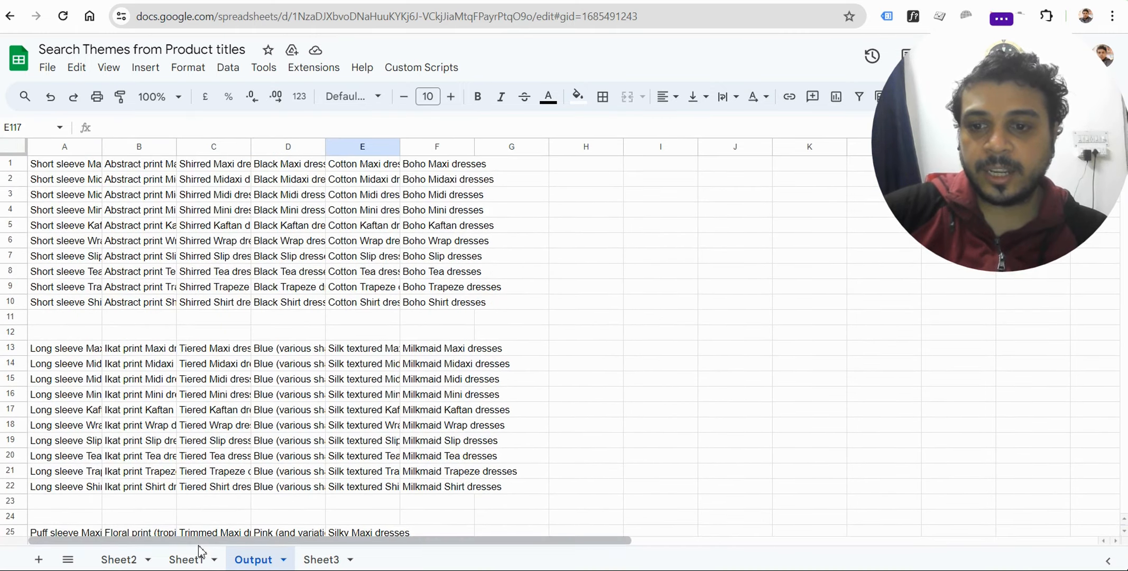
# Examine in Sheet1 how the dress types in column A pair with the modifier themes in columns B to G.
pyautogui.click(199, 554)
pyautogui.click(216, 181)
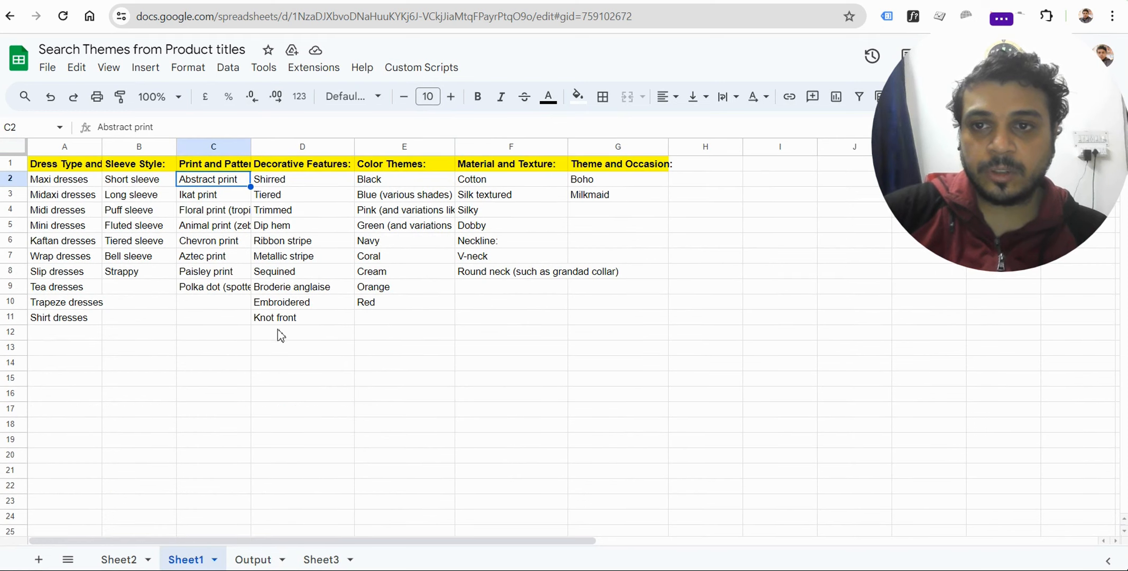
pyautogui.moveTo(68, 180); pyautogui.dragTo(72, 336)
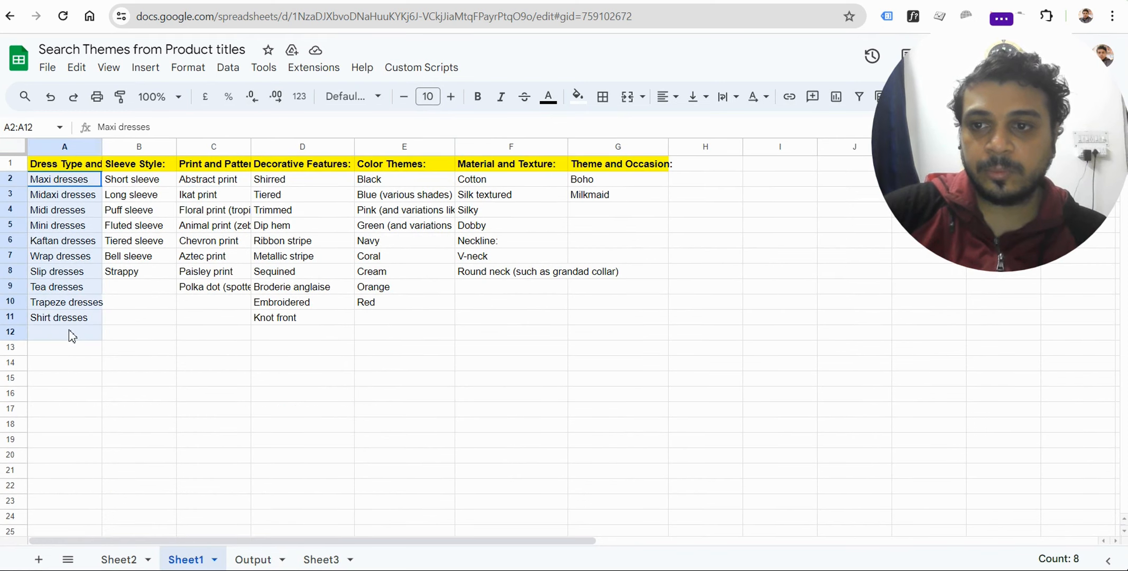
pyautogui.click(216, 180)
pyautogui.click(77, 182)
pyautogui.click(226, 184)
pyautogui.click(68, 196)
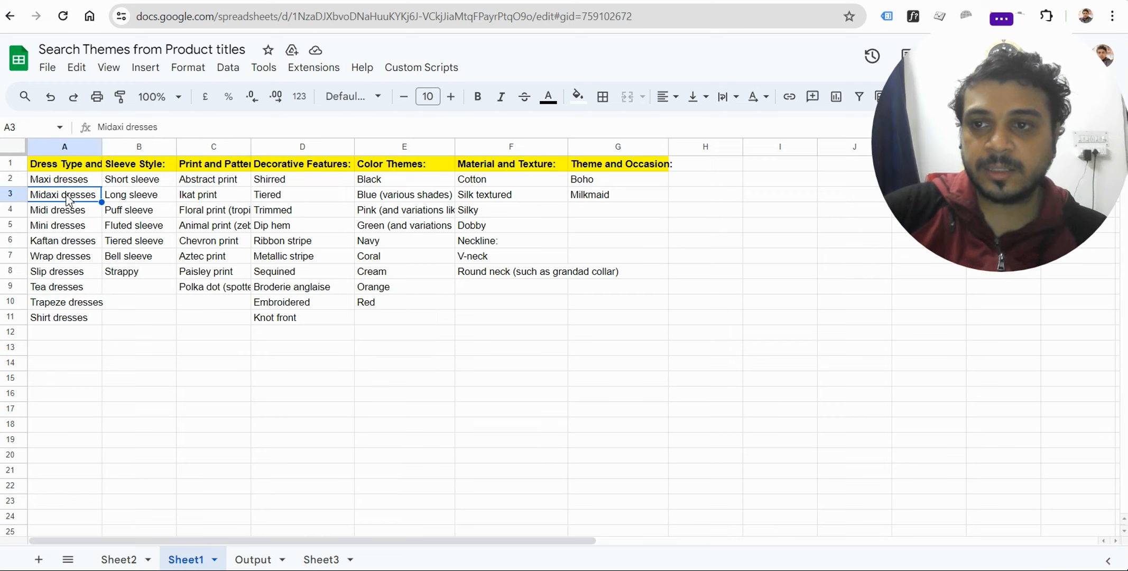
pyautogui.click(216, 183)
pyautogui.click(63, 213)
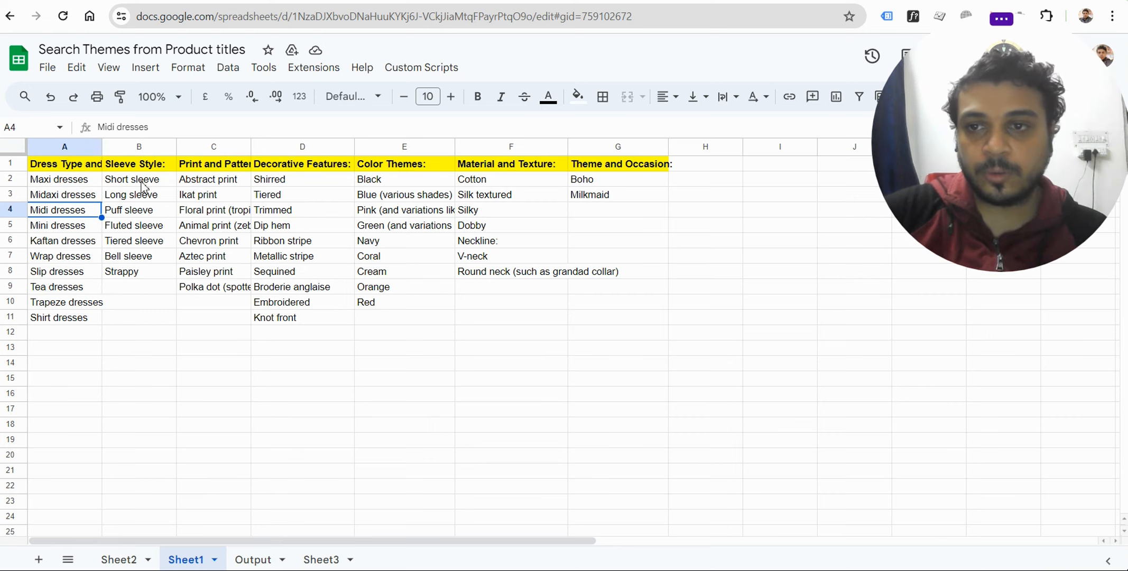
pyautogui.moveTo(142, 180); pyautogui.dragTo(581, 312)
pyautogui.click(634, 333)
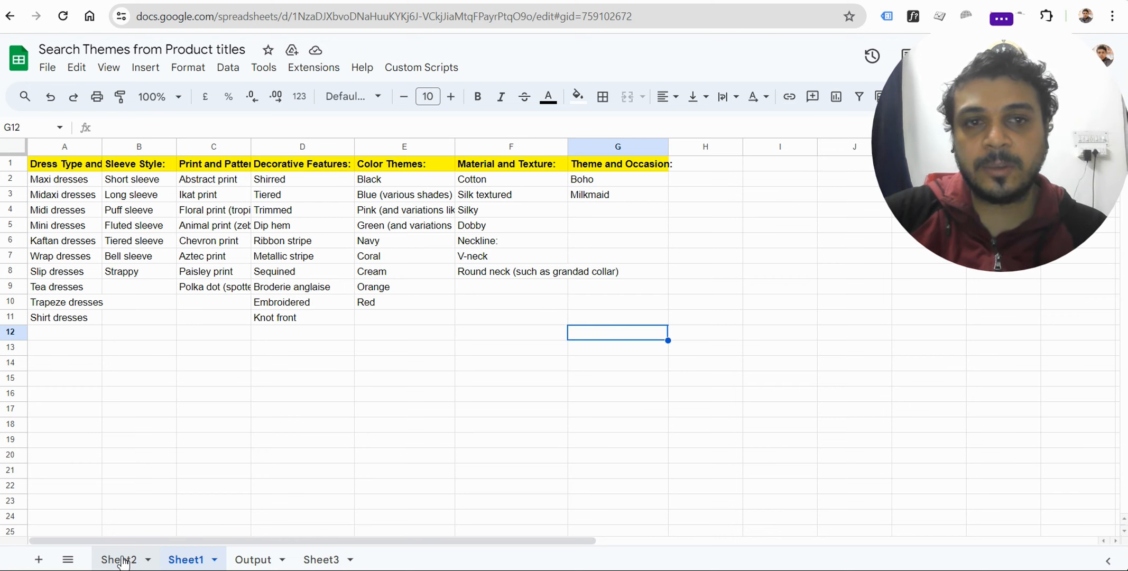
# Examine the single-column list of dress types and themes in column A of Sheet2.
pyautogui.click(122, 560)
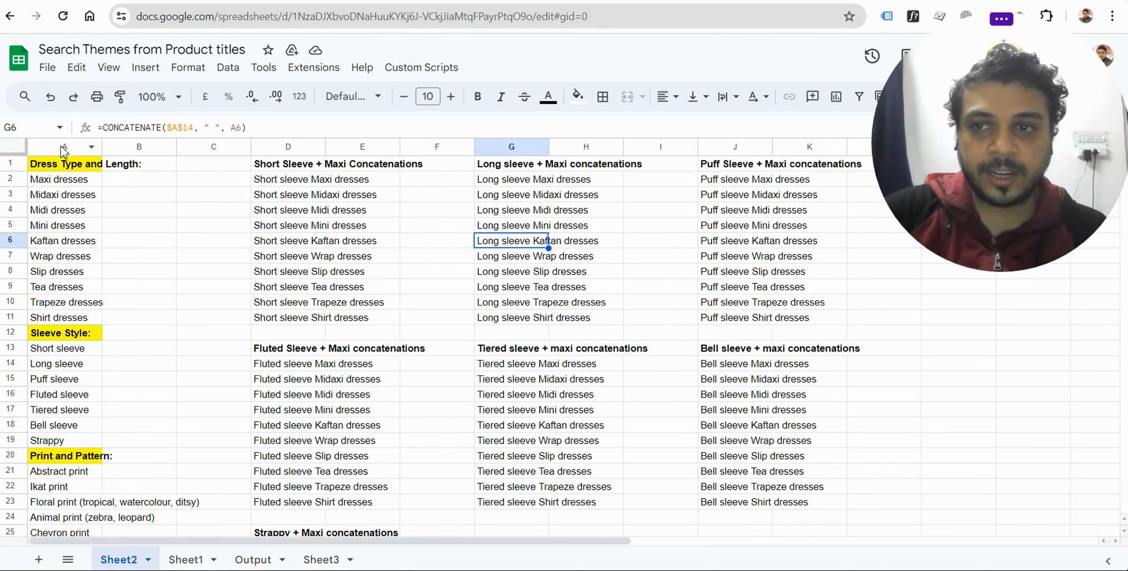
pyautogui.click(64, 148)
pyautogui.click(211, 226)
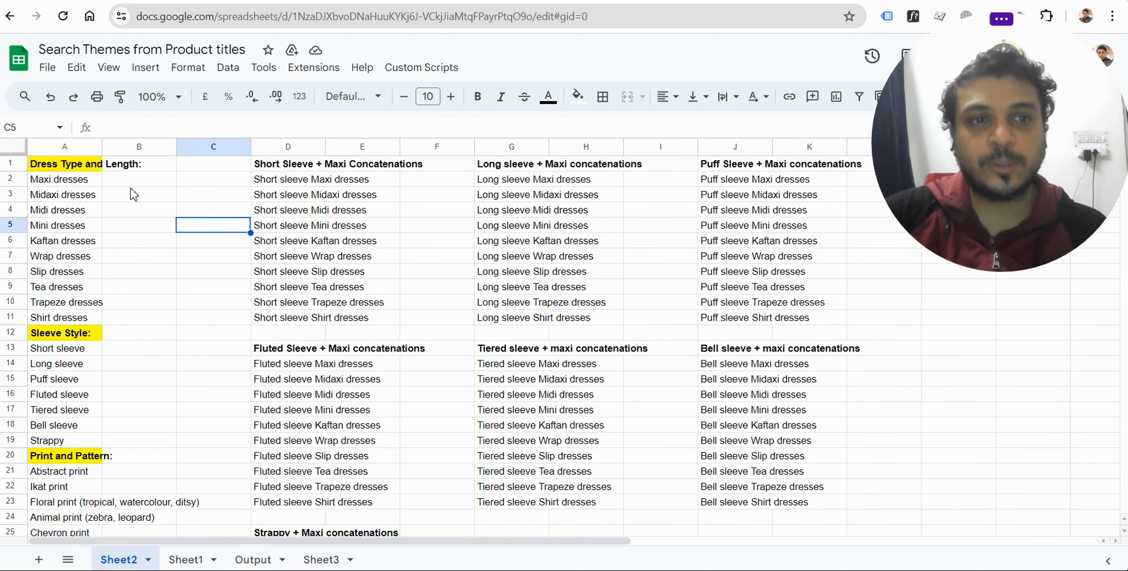
pyautogui.click(57, 144)
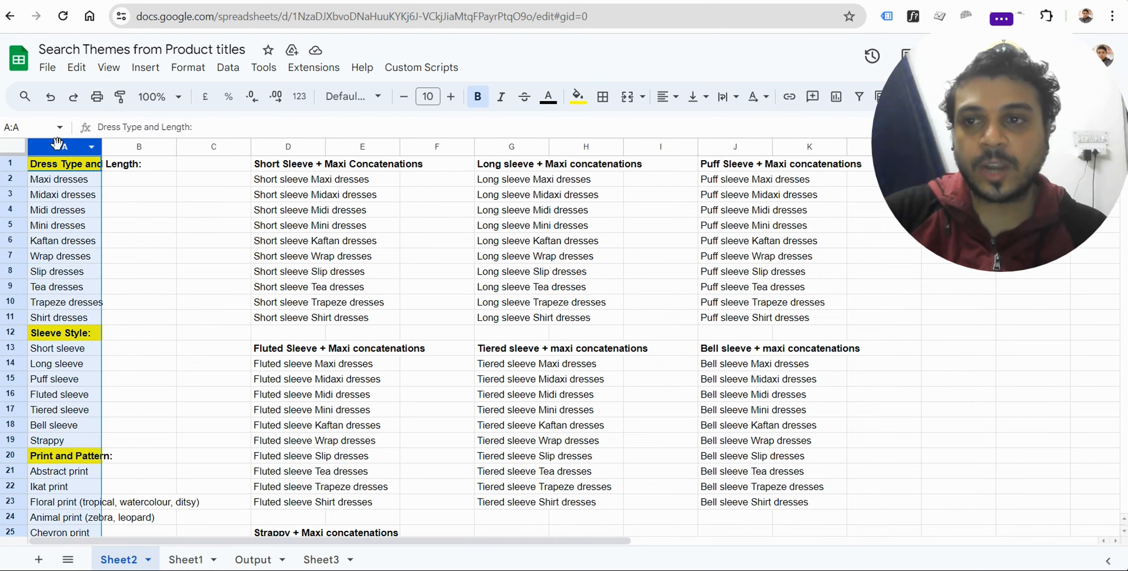
pyautogui.click(207, 213)
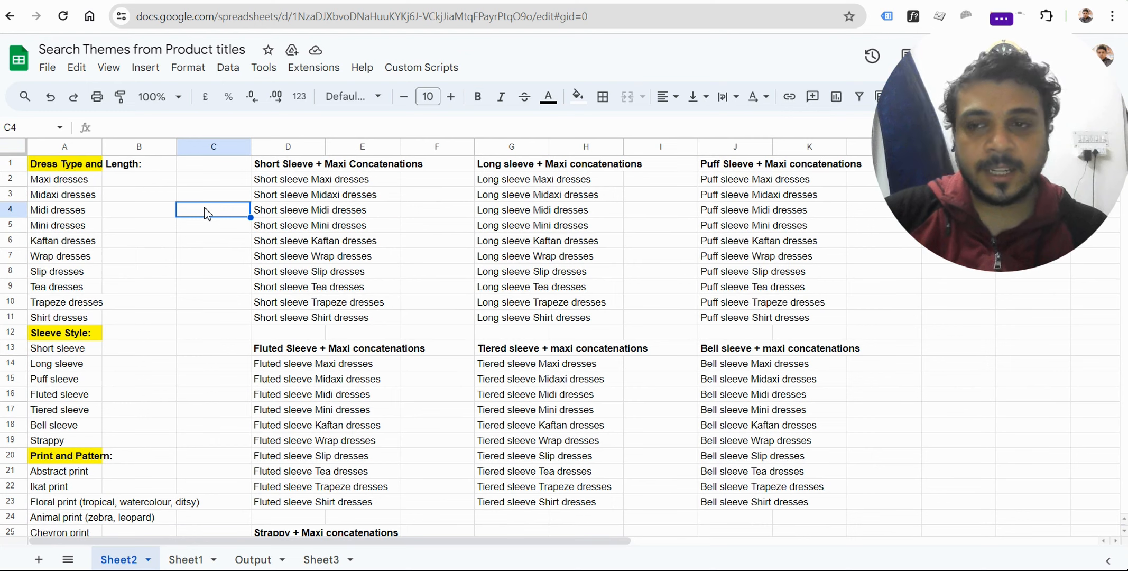